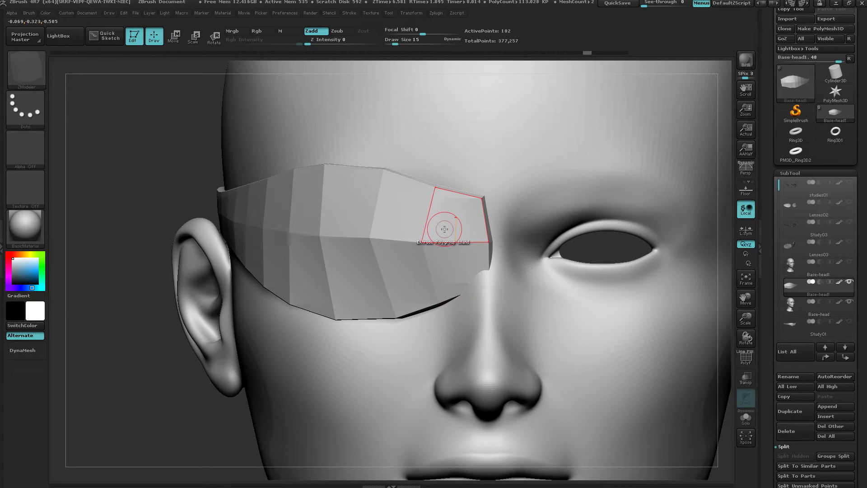
Step: Select the Move Topological brush, turn on transparency for the head and set the draw size to 42
{"action": "key", "text": "b"}
{"action": "key", "text": "m"}
{"action": "key", "text": "t"}
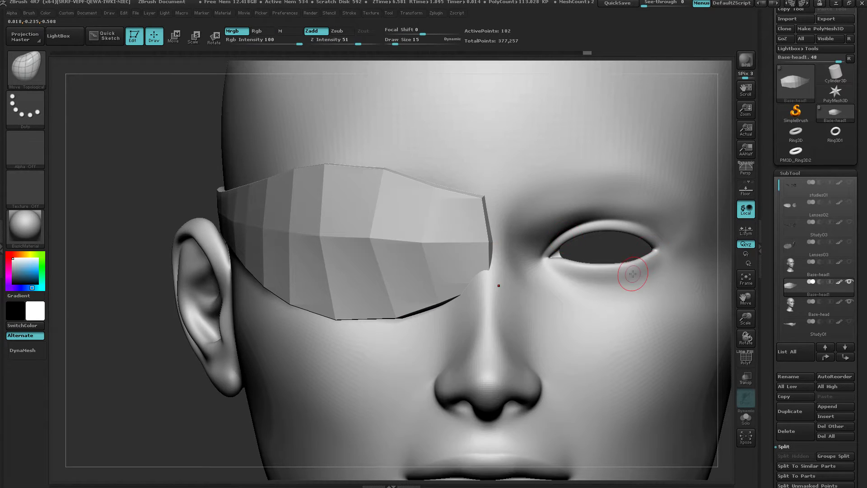
{"action": "right_click_drag", "start_coordinate": [633, 273], "coordinate": [515, 296]}
{"action": "left_click", "coordinate": [745, 378]}
{"action": "key", "text": "s"}
{"action": "left_click_drag", "start_coordinate": [548, 330], "coordinate": [567, 333]}
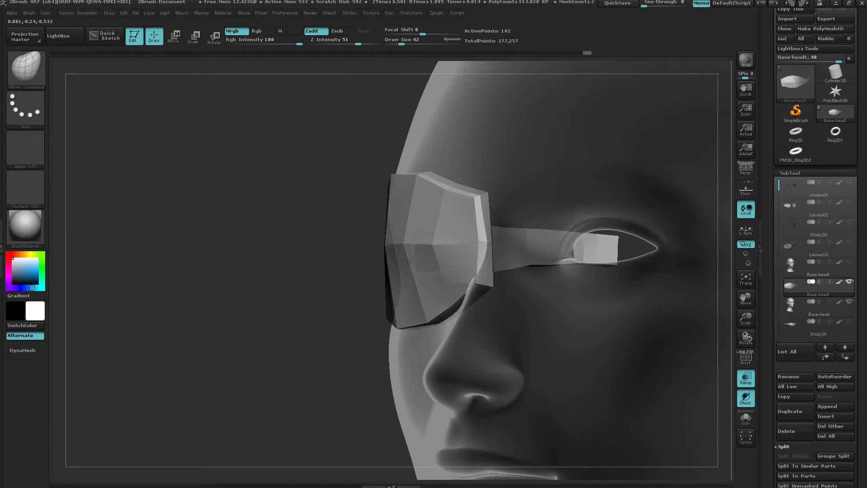
Step: Set the draw size to 214 and pull the eyewear's inner end forward from the nose in top view
{"action": "mouse_move", "coordinate": [473, 285]}
{"action": "right_mouse_down"}
{"action": "mouse_move", "coordinate": [583, 296]}
{"action": "mouse_move", "coordinate": [582, 337]}
{"action": "mouse_move", "coordinate": [552, 391]}
{"action": "mouse_move", "coordinate": [545, 368]}
{"action": "mouse_move", "coordinate": [467, 366]}
{"action": "right_mouse_up"}
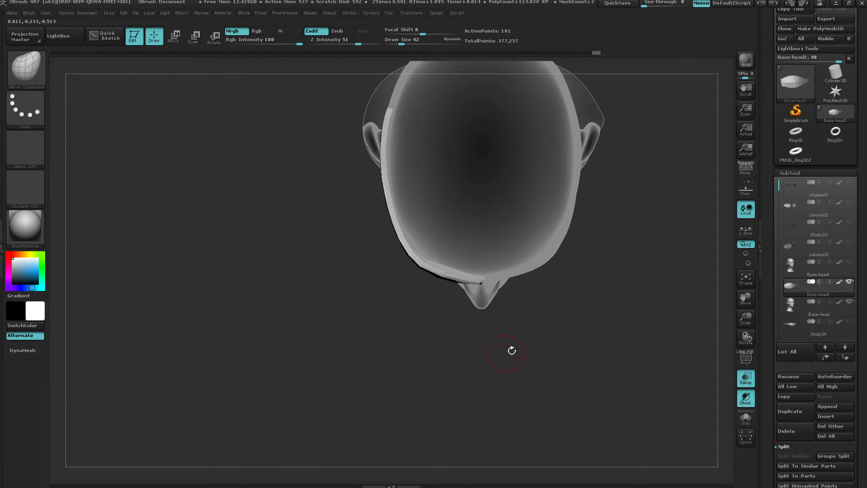
{"action": "key", "text": "s"}
{"action": "key", "text": "s"}
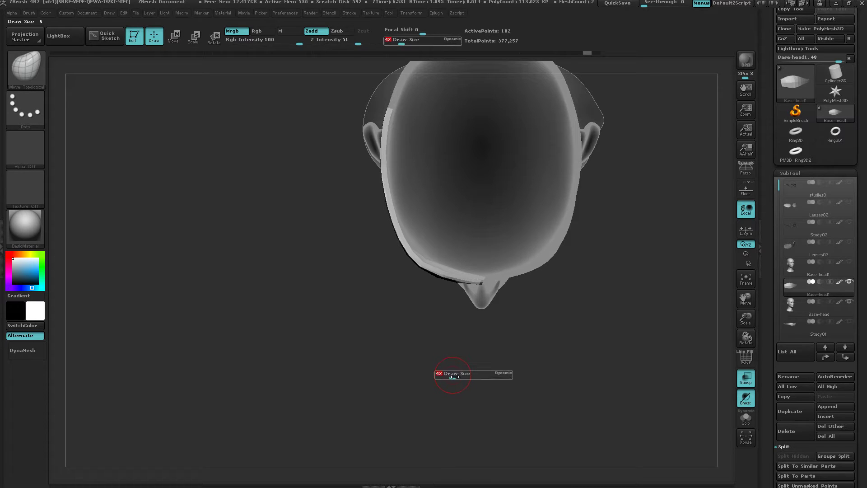
{"action": "left_click_drag", "start_coordinate": [449, 373], "coordinate": [471, 377]}
{"action": "left_click_drag", "start_coordinate": [470, 282], "coordinate": [465, 296]}
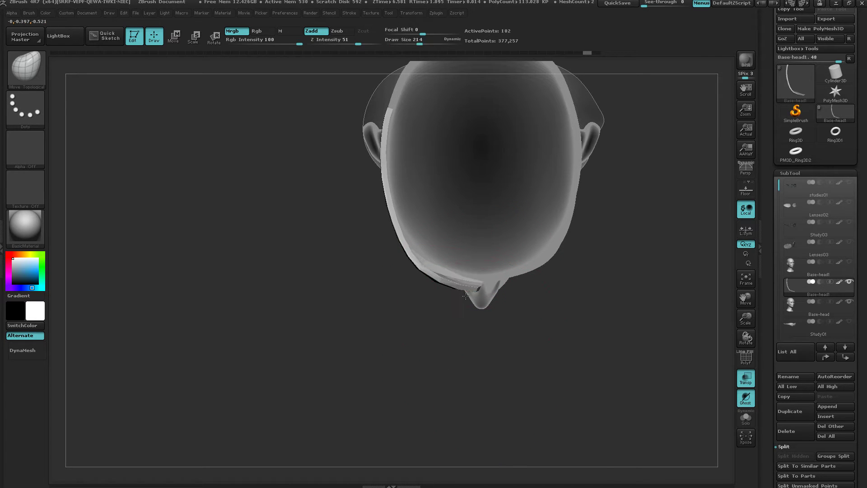
Step: Reshape the eyewear's lower edge and inner end beside the nose, working from below and then the front
{"action": "right_click_drag", "start_coordinate": [530, 326], "coordinate": [529, 225]}
{"action": "right_click_drag", "start_coordinate": [454, 336], "coordinate": [425, 307]}
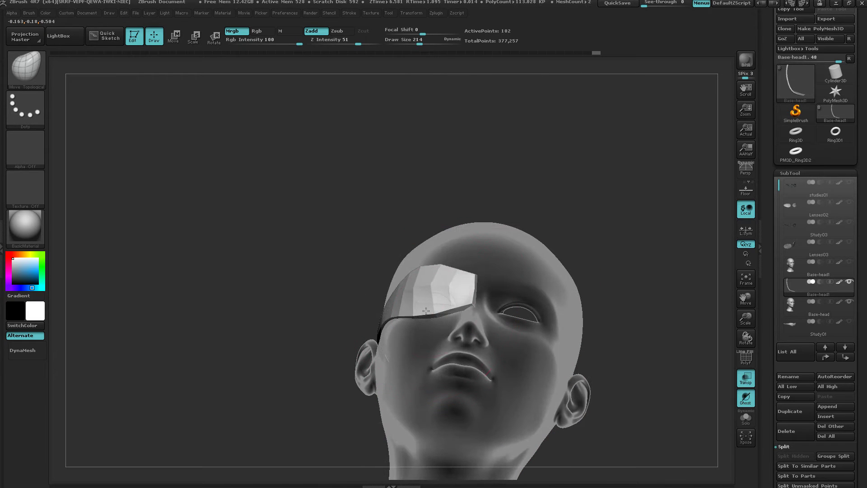
{"action": "left_click_drag", "start_coordinate": [418, 315], "coordinate": [440, 304]}
{"action": "mouse_move", "coordinate": [520, 313]}
{"action": "right_mouse_down"}
{"action": "mouse_move", "coordinate": [487, 334]}
{"action": "mouse_move", "coordinate": [559, 325]}
{"action": "right_mouse_up"}
{"action": "left_click_drag", "start_coordinate": [486, 244], "coordinate": [473, 246]}
Step: Set the draw size to 86 and adjust the eyewear's middle edge line and lower inner corner beside the nose
{"action": "key", "text": "s"}
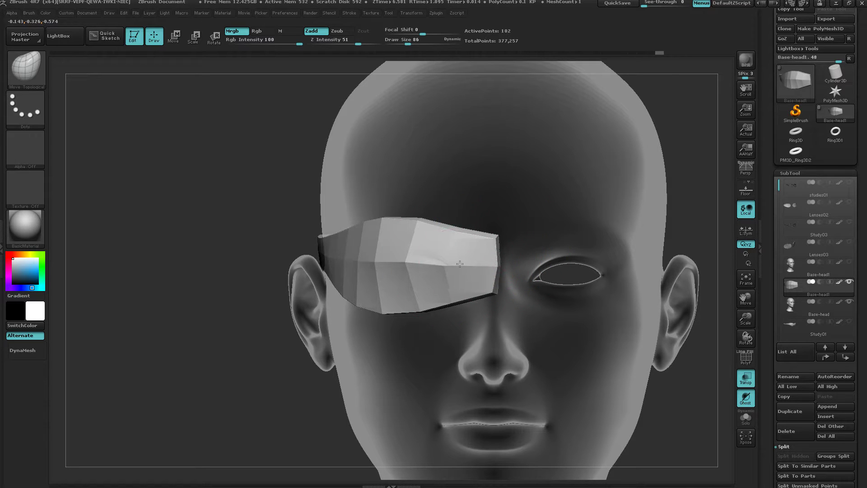
{"action": "left_click_drag", "start_coordinate": [459, 264], "coordinate": [475, 260]}
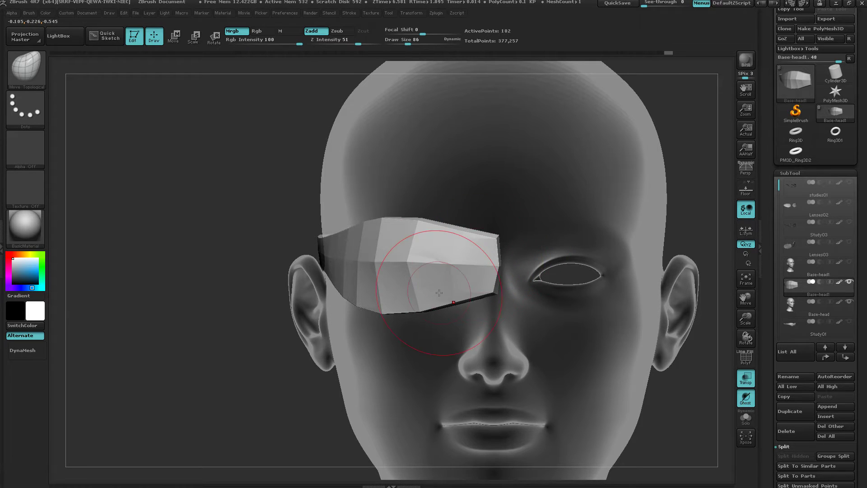
{"action": "right_click_drag", "start_coordinate": [439, 292], "coordinate": [473, 301]}
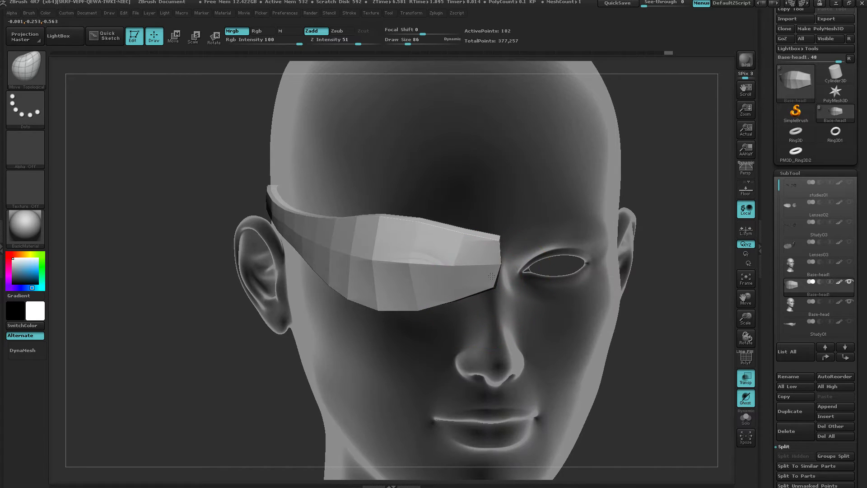
{"action": "mouse_move", "coordinate": [455, 304]}
{"action": "left_mouse_down"}
{"action": "mouse_move", "coordinate": [458, 312]}
{"action": "mouse_move", "coordinate": [491, 290]}
{"action": "left_mouse_up"}
{"action": "mouse_move", "coordinate": [537, 318]}
{"action": "right_mouse_down"}
{"action": "mouse_move", "coordinate": [472, 301]}
{"action": "mouse_move", "coordinate": [498, 289]}
{"action": "right_mouse_up"}
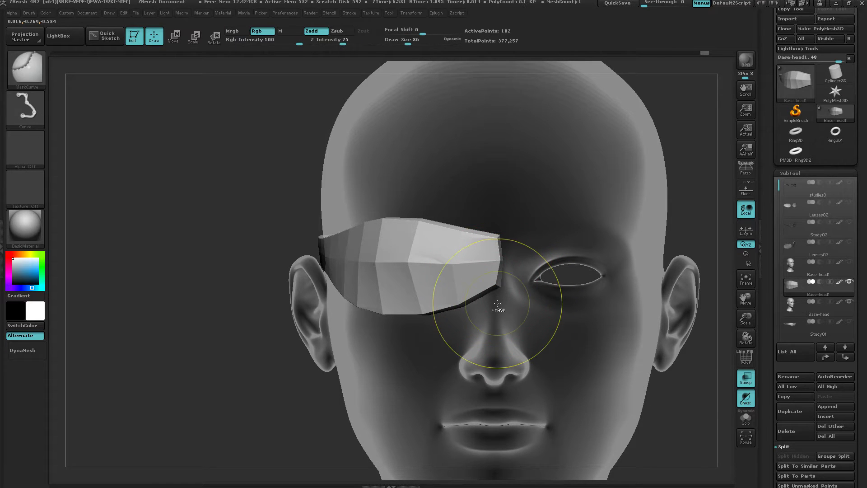
Step: Reduce the draw size and pull the inner edge's lower corner, upper corner and midpoint into a straight vertical line
{"action": "right_click_drag", "start_coordinate": [497, 303], "coordinate": [494, 283], "text": "ctrl"}
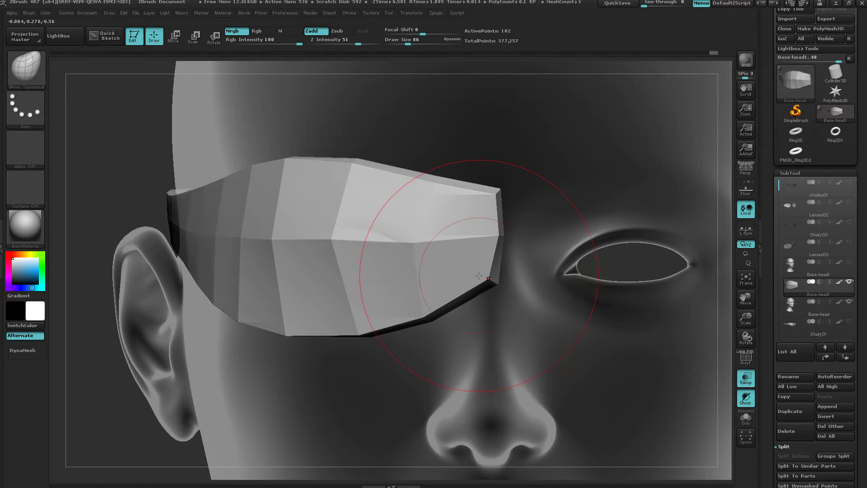
{"action": "key", "text": "s"}
{"action": "mouse_move", "coordinate": [483, 277]}
{"action": "left_mouse_down"}
{"action": "mouse_move", "coordinate": [473, 278]}
{"action": "mouse_move", "coordinate": [512, 280]}
{"action": "left_mouse_up"}
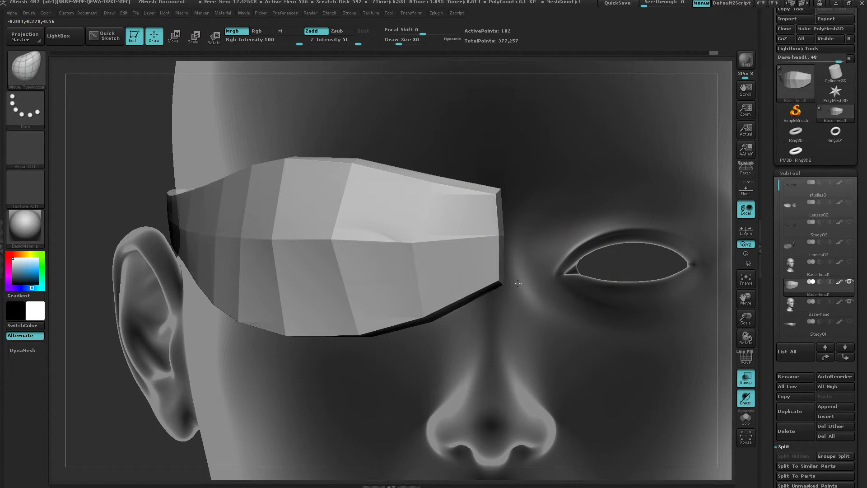
{"action": "mouse_move", "coordinate": [483, 193]}
{"action": "left_mouse_down"}
{"action": "mouse_move", "coordinate": [510, 198]}
{"action": "mouse_move", "coordinate": [515, 188]}
{"action": "left_mouse_up"}
{"action": "left_click_drag", "start_coordinate": [496, 235], "coordinate": [502, 234]}
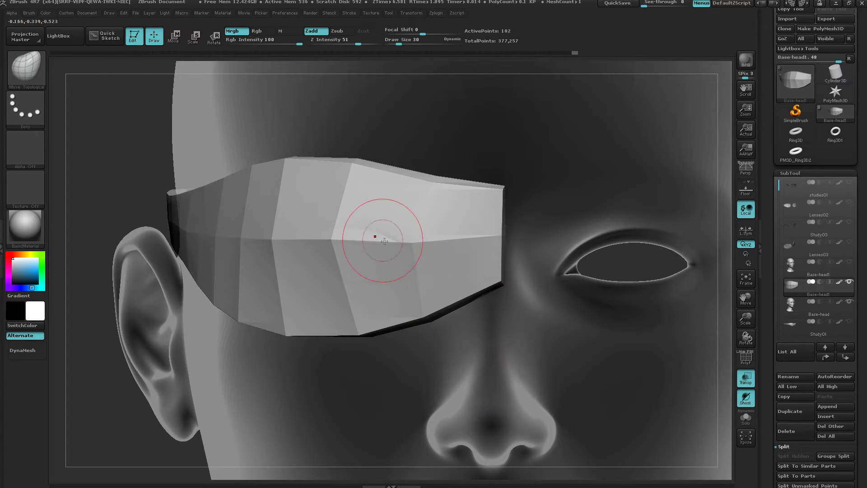
Step: Show the polyframe and shift the middle-row vertices on the eyewear's front toward the nose to even the face spacing
{"action": "key", "text": "shift+f"}
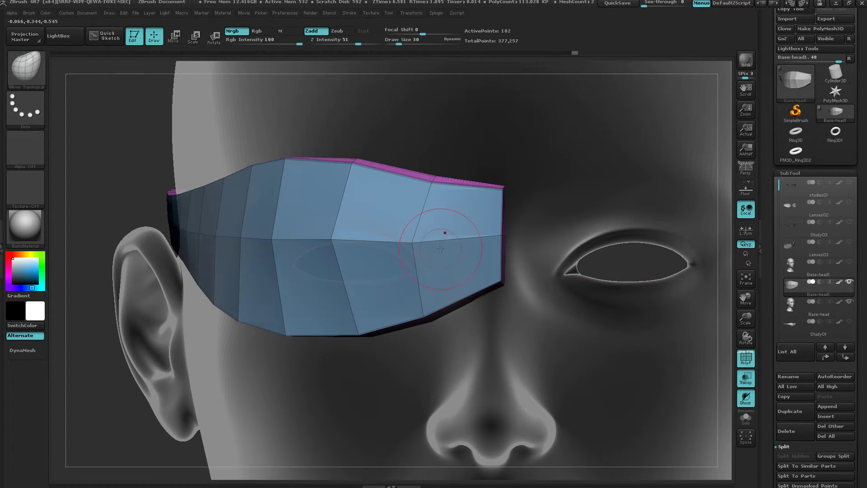
{"action": "left_click_drag", "start_coordinate": [413, 243], "coordinate": [423, 241]}
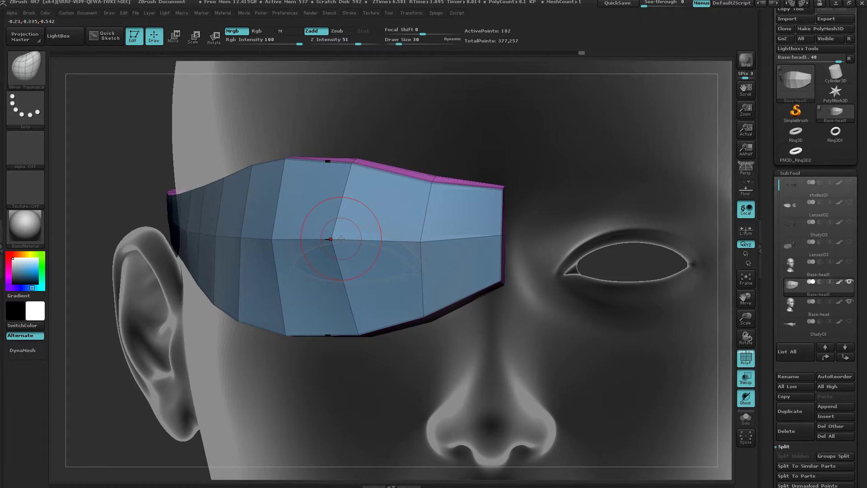
{"action": "left_click_drag", "start_coordinate": [341, 238], "coordinate": [408, 239]}
{"action": "left_click_drag", "start_coordinate": [282, 241], "coordinate": [298, 241]}
{"action": "mouse_move", "coordinate": [307, 243]}
{"action": "right_mouse_down"}
{"action": "mouse_move", "coordinate": [392, 248]}
{"action": "mouse_move", "coordinate": [351, 269]}
{"action": "mouse_move", "coordinate": [312, 255]}
{"action": "mouse_move", "coordinate": [332, 178]}
{"action": "mouse_move", "coordinate": [354, 190]}
{"action": "mouse_move", "coordinate": [397, 271]}
{"action": "mouse_move", "coordinate": [355, 299]}
{"action": "mouse_move", "coordinate": [287, 281]}
{"action": "mouse_move", "coordinate": [293, 238]}
{"action": "mouse_move", "coordinate": [388, 216]}
{"action": "right_mouse_up"}
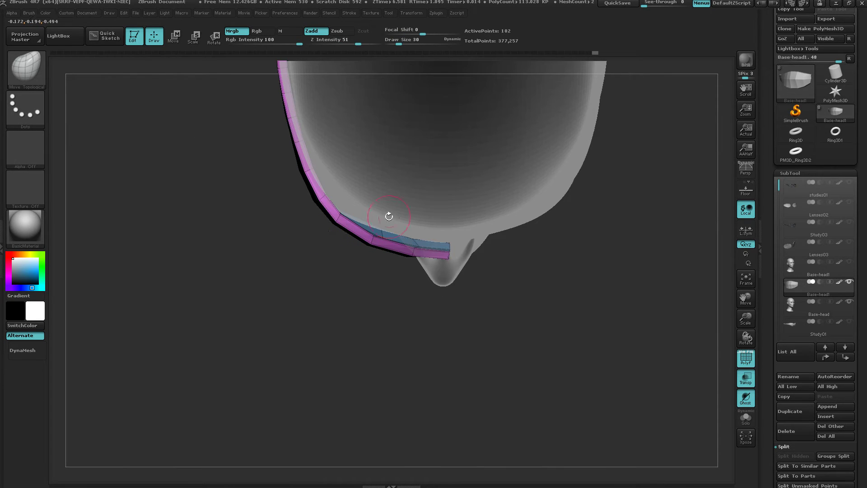
Step: Place a horizontal Transpose line in top view and move the eyewear sideways to align its inner end with the nose centreline
{"action": "key", "text": "w"}
{"action": "left_click_drag", "start_coordinate": [350, 226], "coordinate": [447, 226], "text": "shift"}
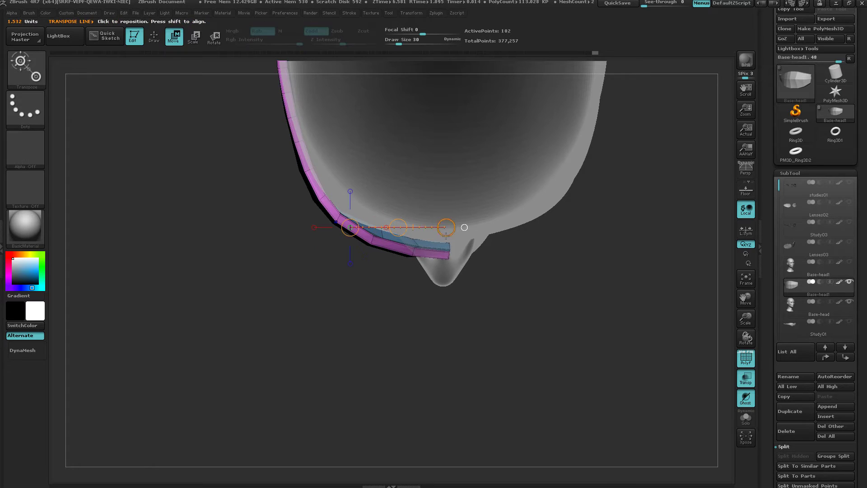
{"action": "mouse_move", "coordinate": [444, 292]}
{"action": "right_mouse_down", "text": "ctrl"}
{"action": "mouse_move", "coordinate": [442, 336]}
{"action": "mouse_move", "coordinate": [383, 335]}
{"action": "mouse_move", "coordinate": [434, 394]}
{"action": "mouse_move", "coordinate": [428, 379]}
{"action": "right_mouse_up", "text": "ctrl"}
{"action": "left_click_drag", "start_coordinate": [454, 283], "coordinate": [447, 286]}
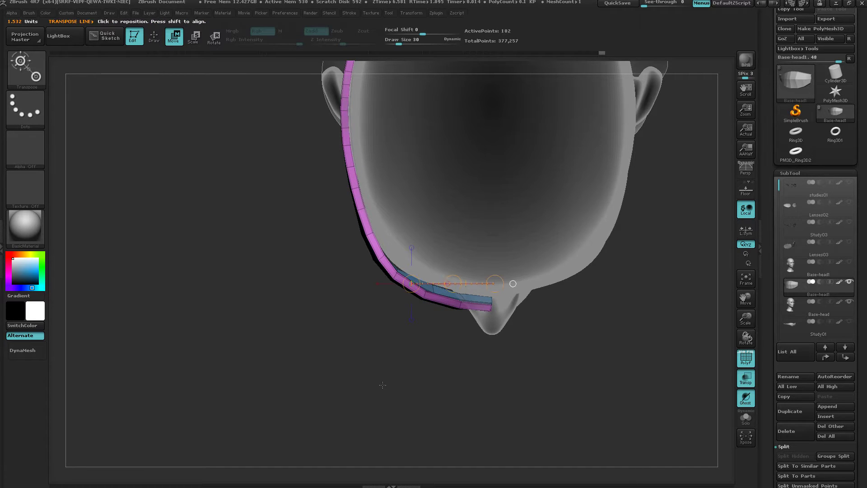
Step: Smooth the temple arm's upper edge above the ear with draw size 47, hide the polyframe, and reduce the draw size to 24
{"action": "right_click_drag", "start_coordinate": [381, 383], "coordinate": [381, 376]}
{"action": "left_click_drag", "start_coordinate": [382, 376], "coordinate": [244, 257]}
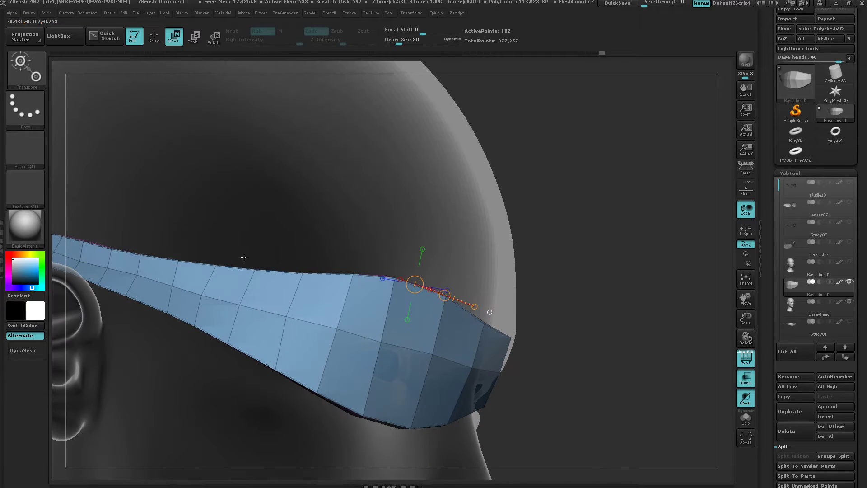
{"action": "left_click_drag", "start_coordinate": [180, 380], "coordinate": [345, 293]}
{"action": "key", "text": "q"}
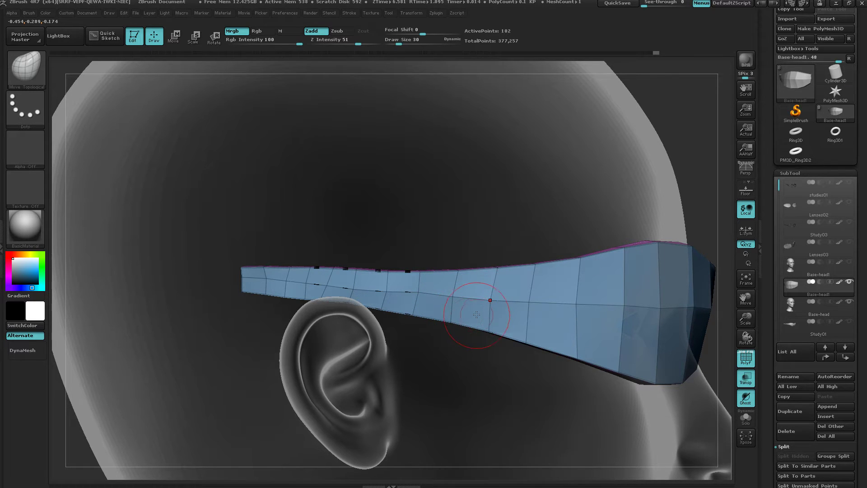
{"action": "right_click_drag", "start_coordinate": [481, 321], "coordinate": [390, 265]}
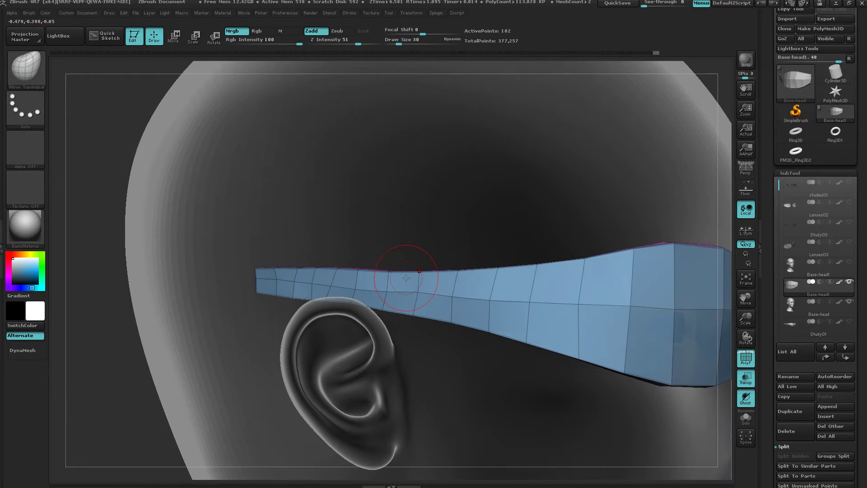
{"action": "key", "text": "s"}
{"action": "left_click_drag", "start_coordinate": [404, 286], "coordinate": [416, 266]}
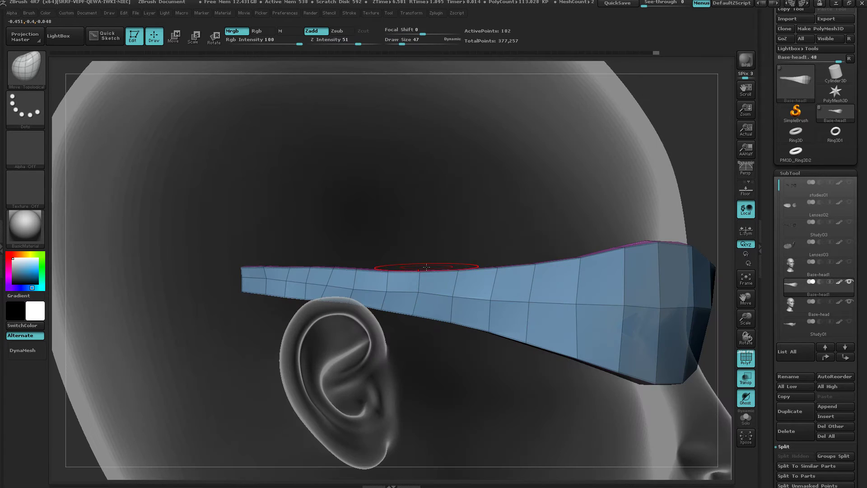
{"action": "key", "text": "shift+f"}
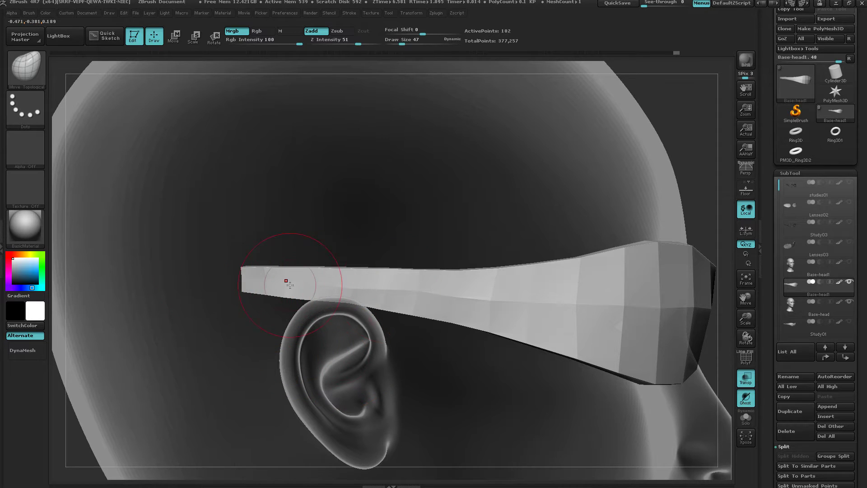
{"action": "key", "text": "s"}
{"action": "left_click_drag", "start_coordinate": [418, 293], "coordinate": [415, 293]}
Step: Subdivide the eyewear mesh repeatedly to preview its smoothed shape, and undo the subdivisions
{"action": "left_click_drag", "start_coordinate": [551, 402], "coordinate": [491, 398]}
{"action": "right_click_drag", "start_coordinate": [505, 403], "coordinate": [461, 397], "text": "ctrl"}
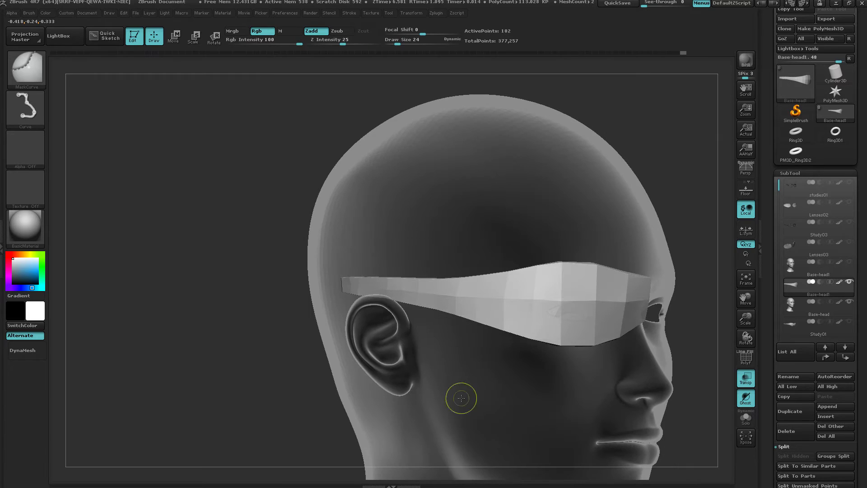
{"action": "key", "text": "ctrl+d"}
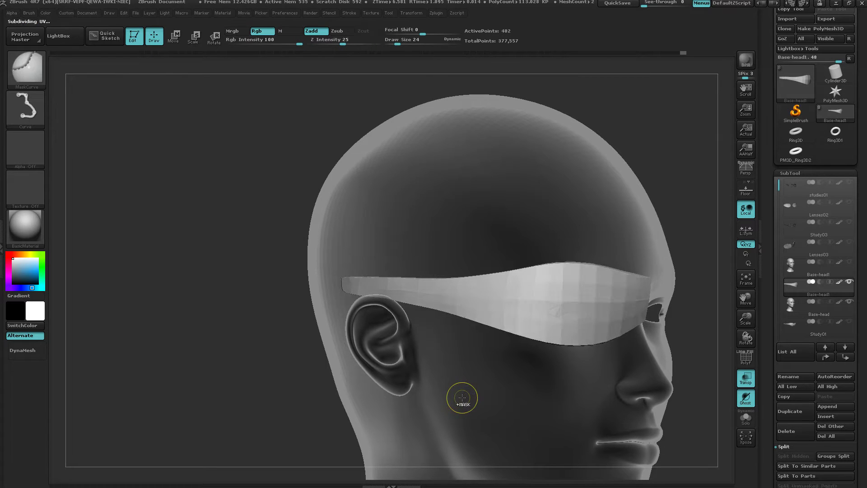
{"action": "key", "text": "ctrl+d"}
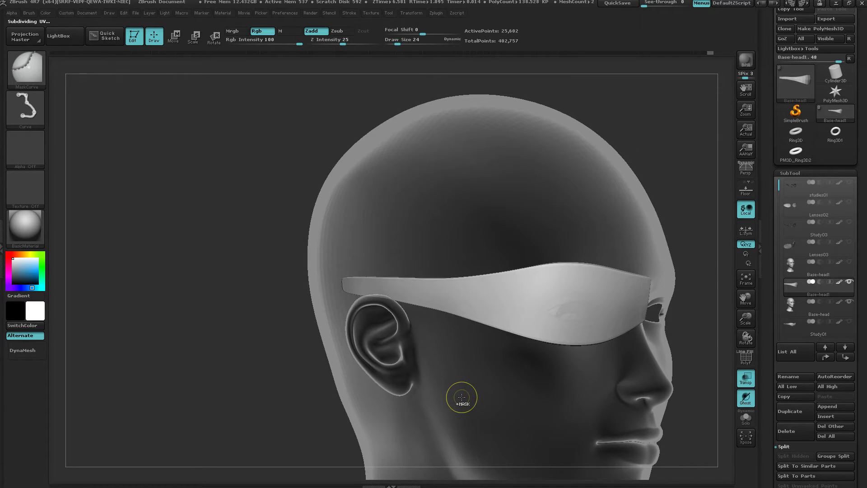
{"action": "right_click_drag", "start_coordinate": [461, 397], "coordinate": [493, 378]}
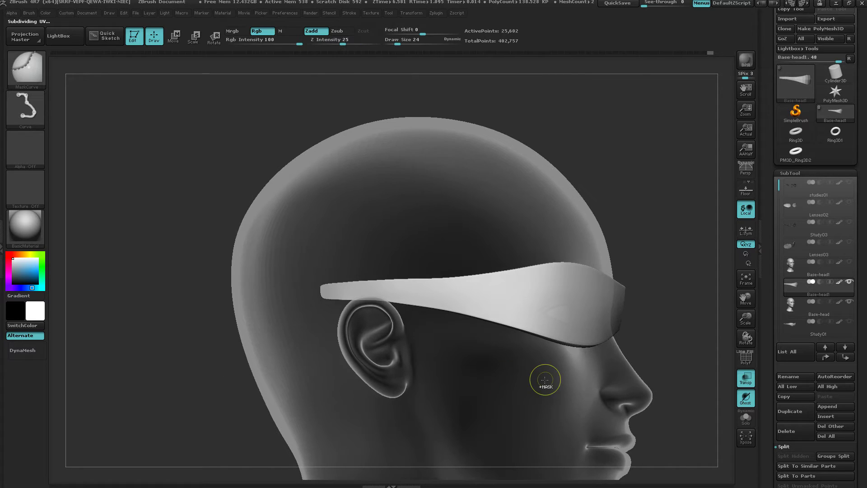
{"action": "key", "text": "ctrl+z"}
{"action": "key", "text": "ctrl+z"}
{"action": "key", "text": "ctrl+z"}
{"action": "key", "text": "ctrl+z"}
Step: Return to a close front view of the face and turn off transparency
{"action": "right_click_drag", "start_coordinate": [546, 382], "coordinate": [544, 407]}
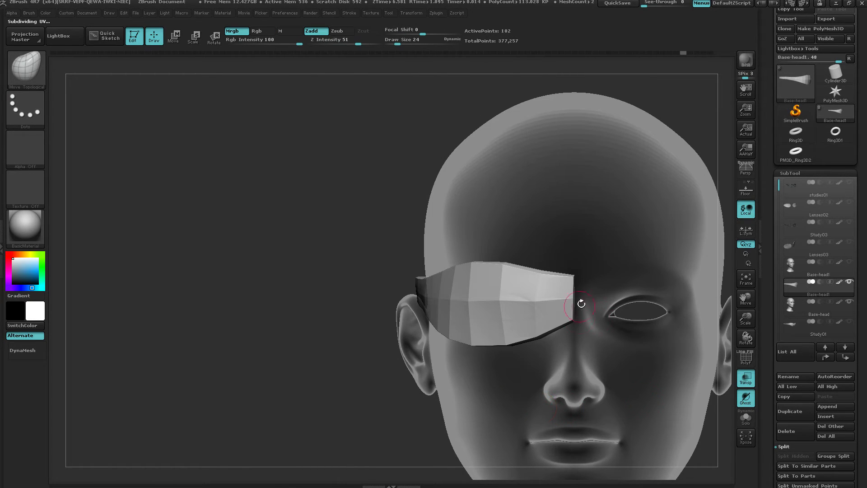
{"action": "right_click_drag", "start_coordinate": [611, 368], "coordinate": [490, 328], "text": "ctrl"}
{"action": "left_click", "coordinate": [745, 379]}
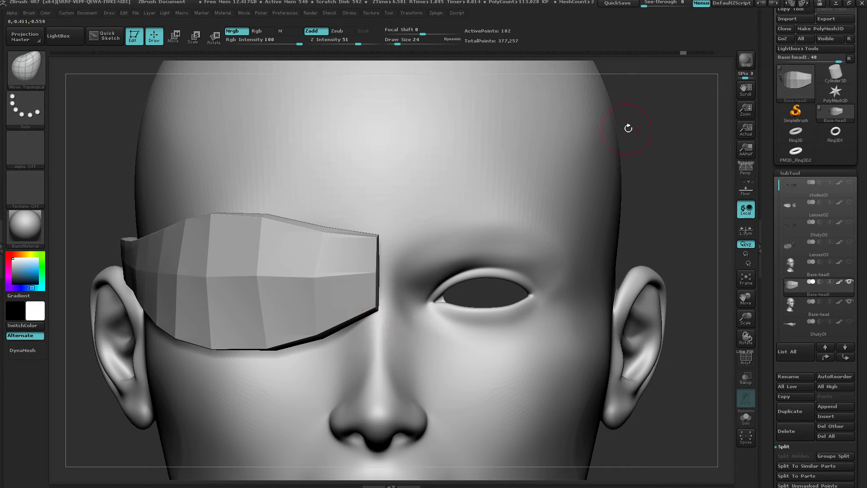
Step: Try Mirror And Weld on the eyewear half, and undo it
{"action": "key", "text": "space"}
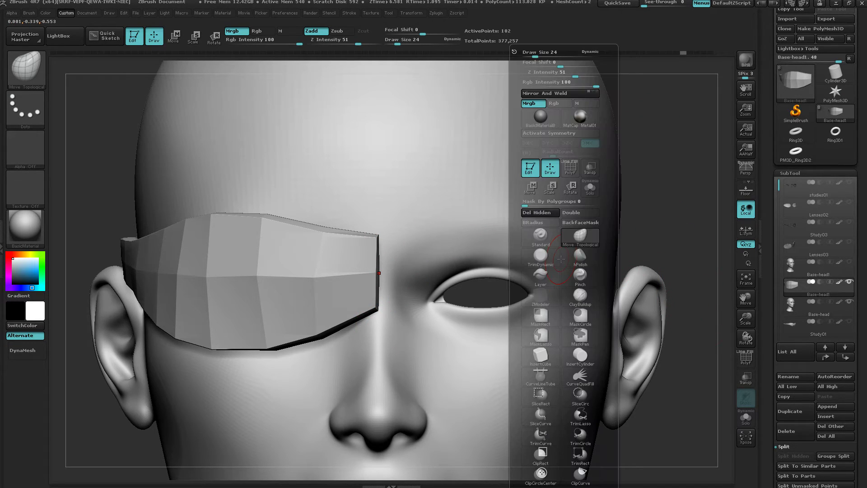
{"action": "left_click", "coordinate": [548, 94]}
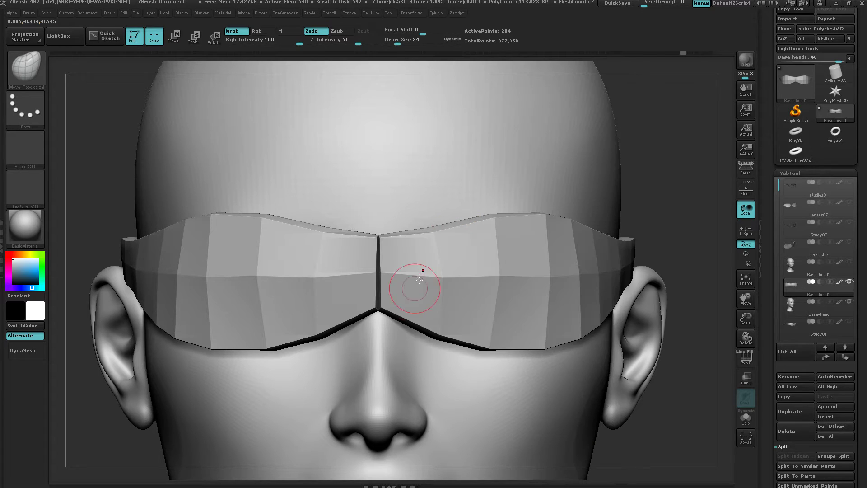
{"action": "key", "text": "ctrl+z"}
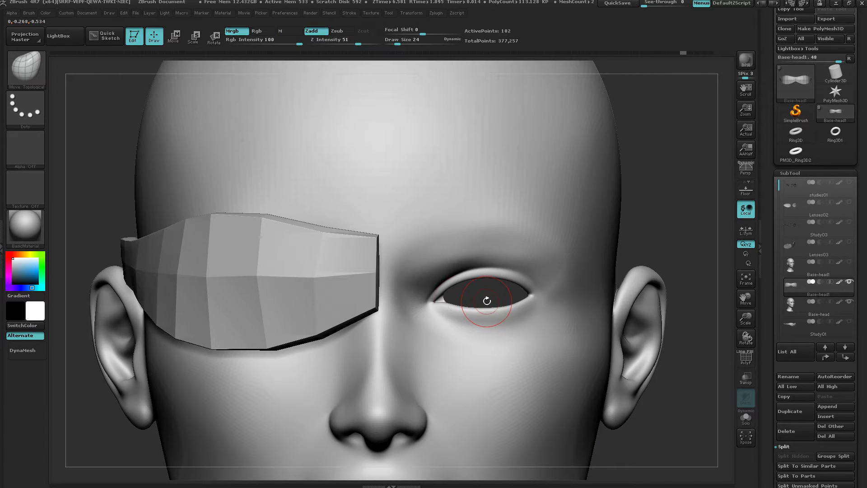
Step: Set the draw size to 59 and pull the inner edge's upper and lower corners past the centre of the face
{"action": "key", "text": "s"}
{"action": "left_click_drag", "start_coordinate": [399, 285], "coordinate": [407, 286]}
{"action": "left_click_drag", "start_coordinate": [378, 231], "coordinate": [391, 238]}
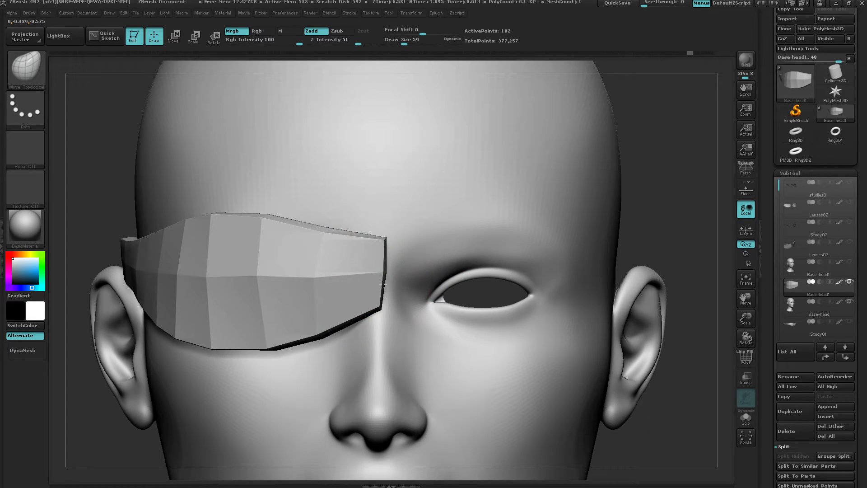
{"action": "left_click_drag", "start_coordinate": [377, 309], "coordinate": [399, 292]}
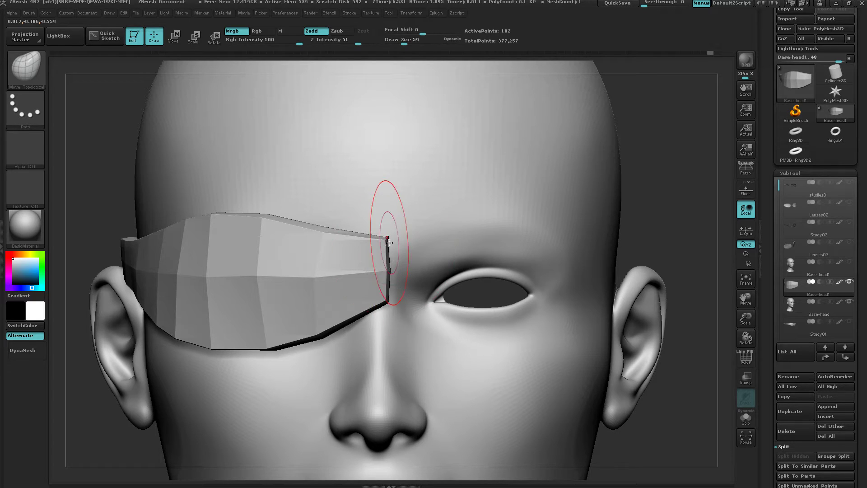
{"action": "left_click_drag", "start_coordinate": [390, 240], "coordinate": [398, 244]}
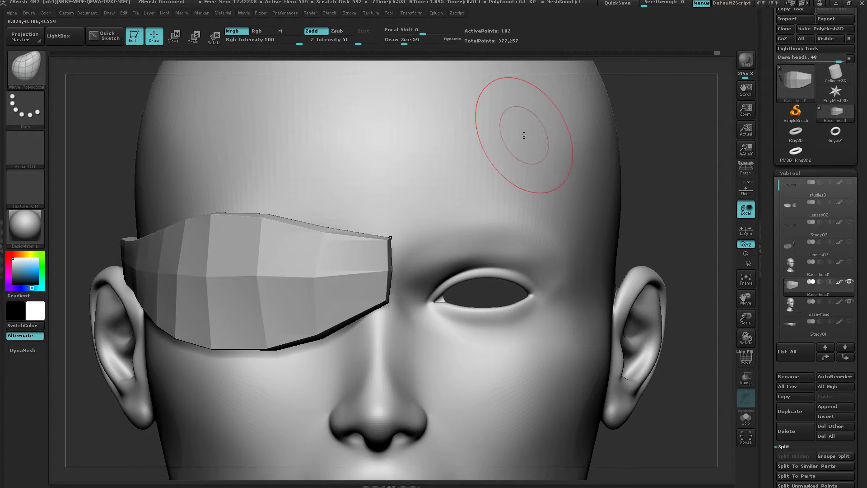
Step: Mirror and weld the eyewear half into a full wraparound piece and check the join over the nose
{"action": "key", "text": "space"}
{"action": "left_click", "coordinate": [502, 93]}
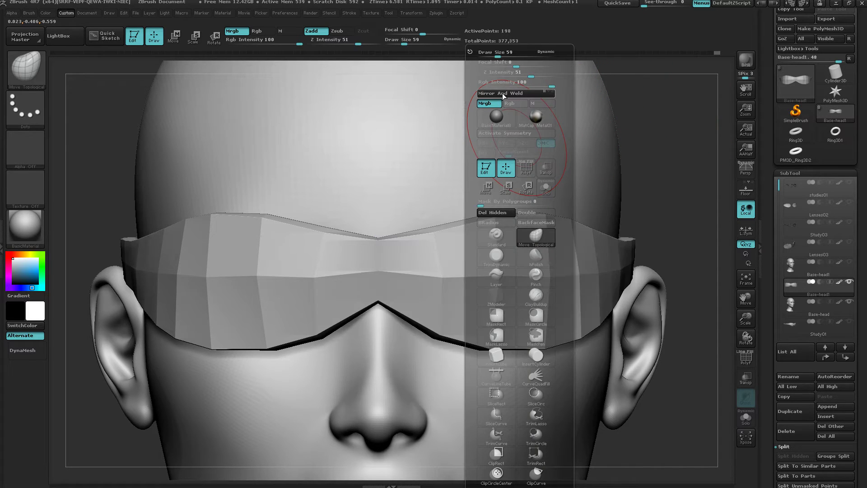
{"action": "left_click_drag", "start_coordinate": [329, 353], "coordinate": [350, 319]}
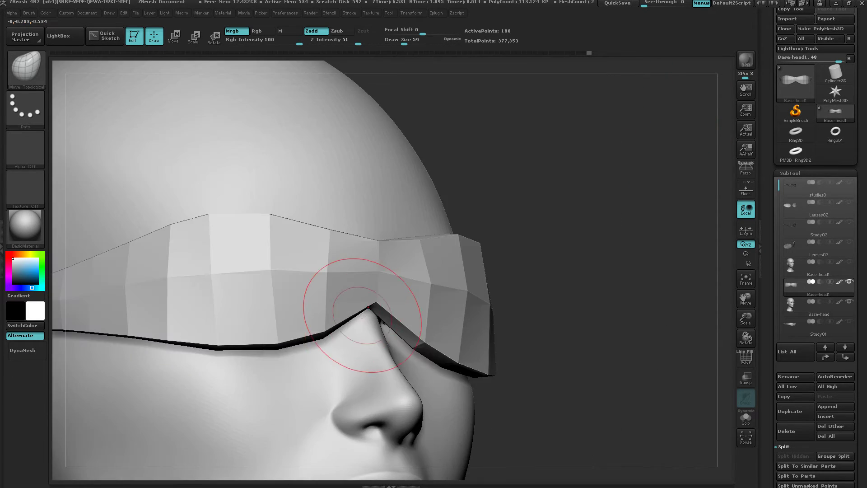
Step: Subdivide the welded eyewear repeatedly and examine its smoothed shape from the front and above
{"action": "key", "text": "shift+f"}
{"action": "mouse_move", "coordinate": [372, 283]}
{"action": "right_mouse_down"}
{"action": "mouse_move", "coordinate": [367, 341]}
{"action": "mouse_move", "coordinate": [373, 287]}
{"action": "right_mouse_up"}
{"action": "mouse_move", "coordinate": [377, 240]}
{"action": "right_mouse_down", "text": "ctrl"}
{"action": "mouse_move", "coordinate": [395, 197]}
{"action": "mouse_move", "coordinate": [405, 268]}
{"action": "mouse_move", "coordinate": [403, 222]}
{"action": "right_mouse_up", "text": "ctrl"}
{"action": "key", "text": "ctrl+d"}
{"action": "key", "text": "ctrl+d"}
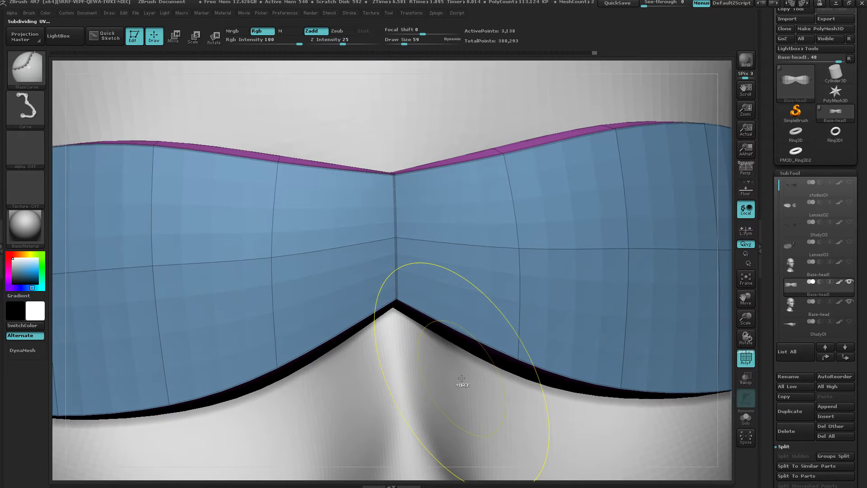
{"action": "key", "text": "shift+f"}
{"action": "key", "text": "ctrl"}
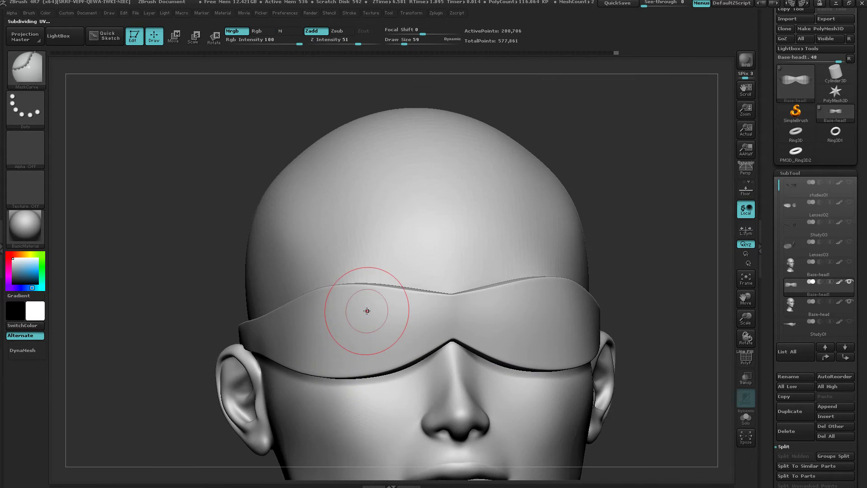
{"action": "mouse_move", "coordinate": [367, 311]}
{"action": "right_mouse_down"}
{"action": "mouse_move", "coordinate": [387, 344]}
{"action": "mouse_move", "coordinate": [343, 316]}
{"action": "mouse_move", "coordinate": [357, 294]}
{"action": "right_mouse_up"}
{"action": "left_click_drag", "start_coordinate": [357, 294], "coordinate": [354, 281]}
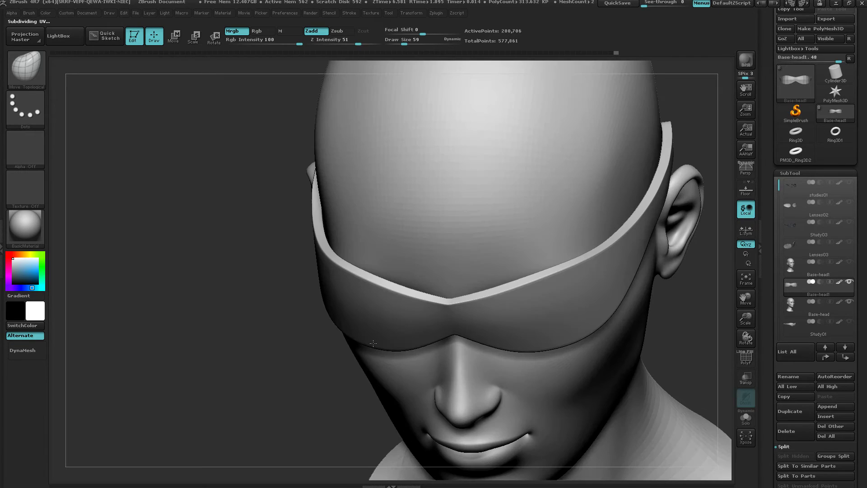
Step: Undo the subdivisions to return the welded eyewear to its low-poly mesh
{"action": "key", "text": "ctrl"}
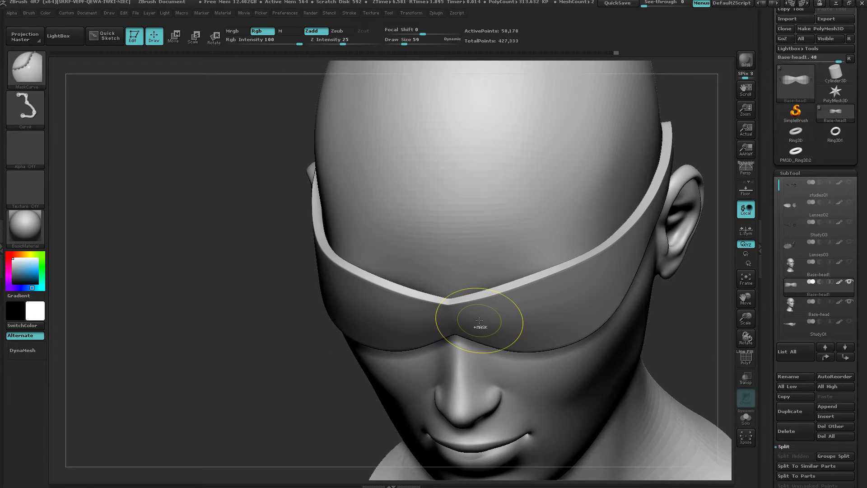
{"action": "key", "text": "ctrl+z"}
{"action": "key", "text": "ctrl+z"}
{"action": "key", "text": "ctrl+z"}
{"action": "key", "text": "ctrl+z"}
{"action": "key", "text": "ctrl+z"}
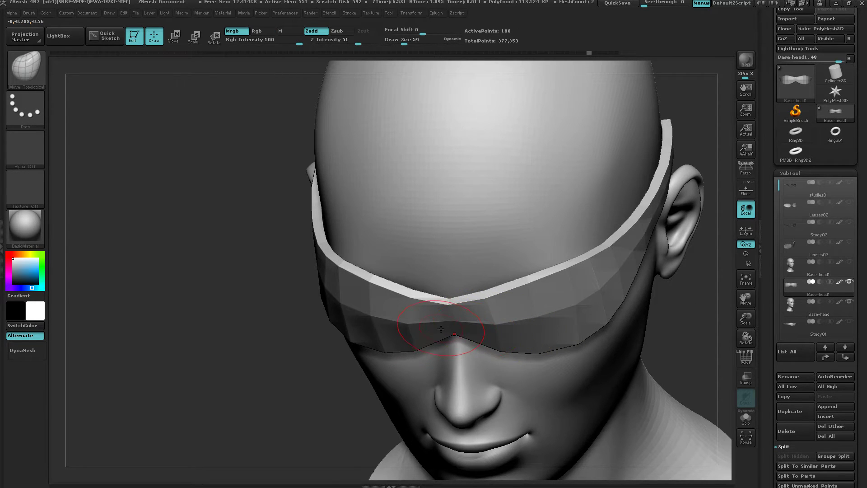
Step: Select the ZModeler brush and show the polygon wireframe for a close view of the nose bridge
{"action": "right_click_drag", "start_coordinate": [440, 329], "coordinate": [469, 317]}
{"action": "key", "text": "b"}
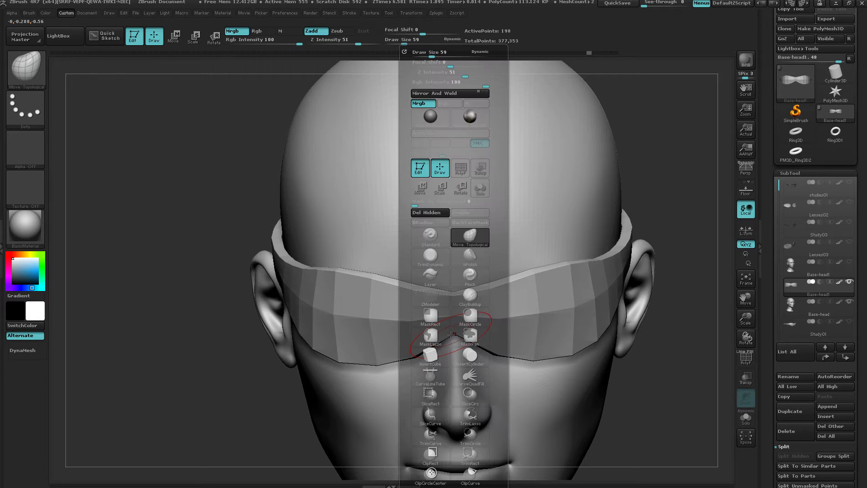
{"action": "left_click", "coordinate": [426, 294]}
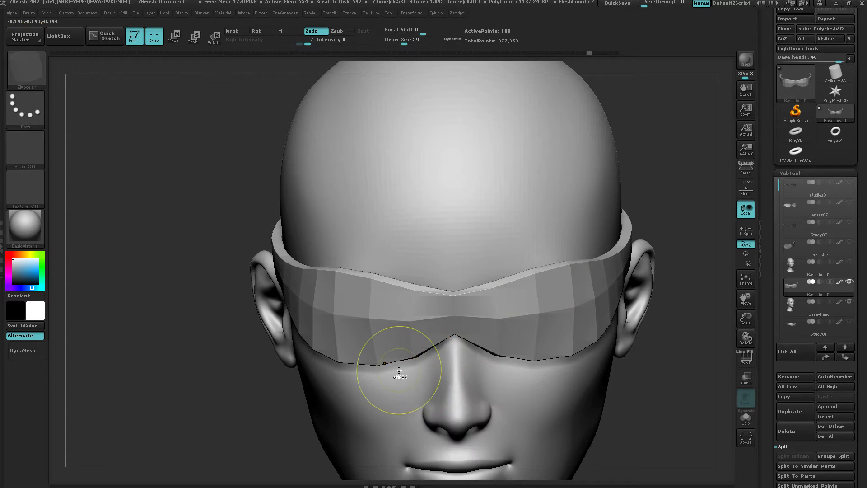
{"action": "right_click_drag", "start_coordinate": [395, 372], "coordinate": [555, 333], "text": "ctrl"}
{"action": "key", "text": "shift+f"}
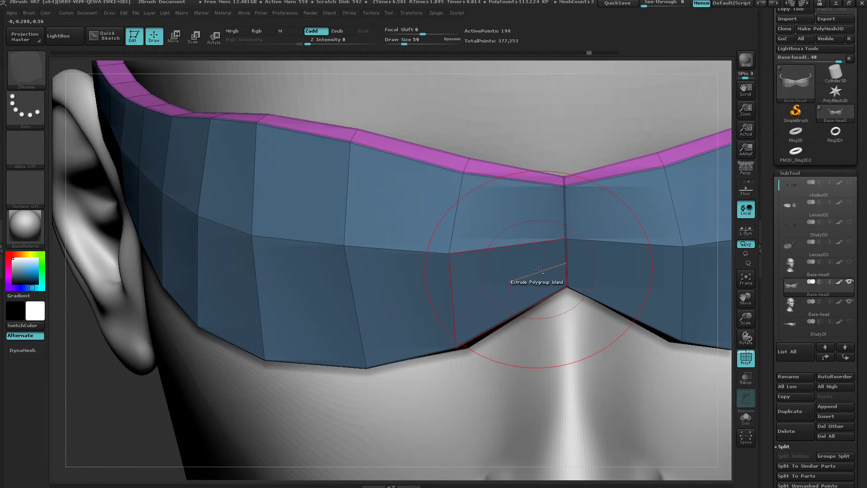
{"action": "right_click_drag", "start_coordinate": [538, 270], "coordinate": [512, 213], "text": "alt"}
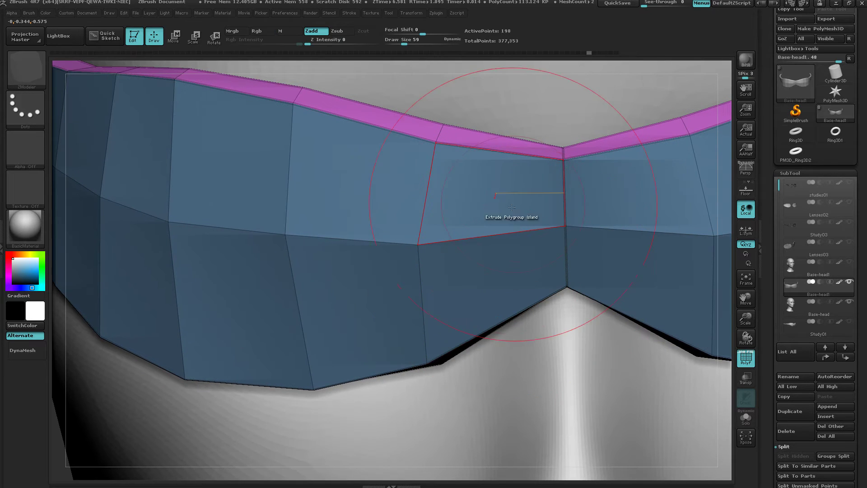
{"action": "mouse_move", "coordinate": [600, 203]}
{"action": "right_mouse_down"}
{"action": "mouse_move", "coordinate": [434, 255]}
{"action": "mouse_move", "coordinate": [396, 242]}
{"action": "right_mouse_up"}
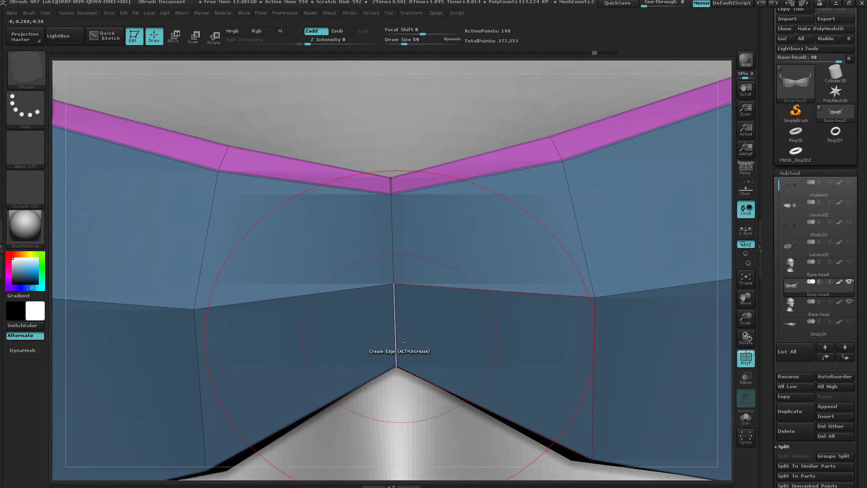
Step: Isolate the eyewear and examine the edges along its centre seam
{"action": "left_click", "coordinate": [746, 418]}
{"action": "right_click_drag", "start_coordinate": [587, 393], "coordinate": [358, 312]}
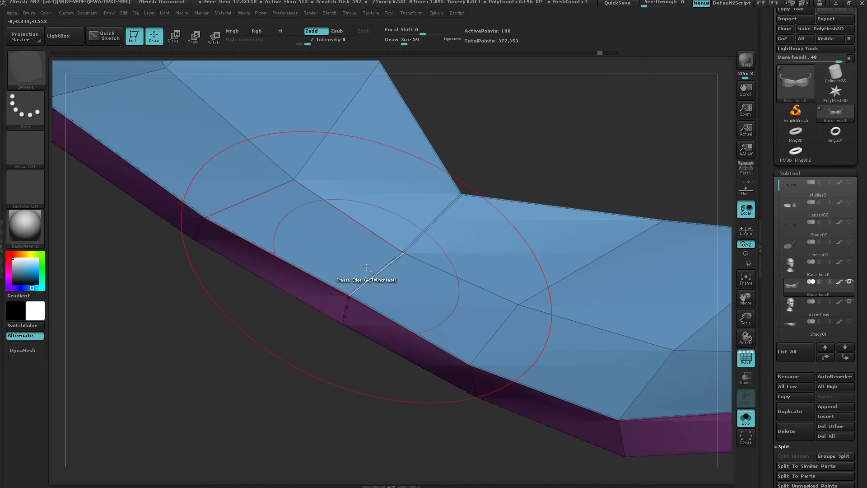
{"action": "right_click_drag", "start_coordinate": [380, 357], "coordinate": [415, 218]}
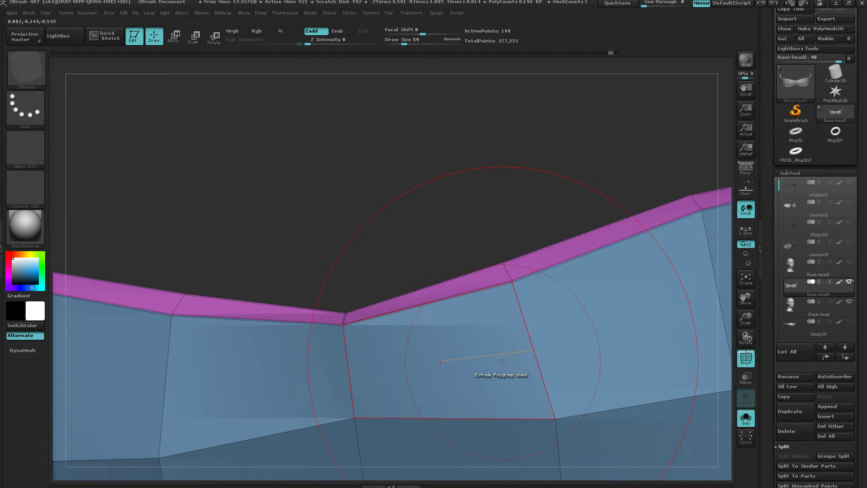
Step: Hide the wireframe and subdivide the isolated eyewear repeatedly to preview its smoothed bridge and sides
{"action": "right_click_drag", "start_coordinate": [558, 389], "coordinate": [445, 366], "text": "ctrl"}
{"action": "key", "text": "shift+f"}
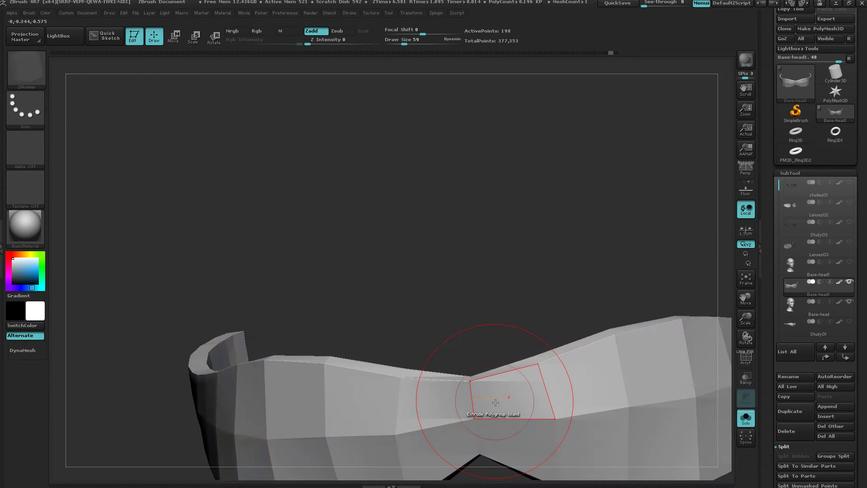
{"action": "right_click_drag", "start_coordinate": [462, 403], "coordinate": [510, 409]}
{"action": "key", "text": "ctrl+d"}
{"action": "key", "text": "ctrl+d"}
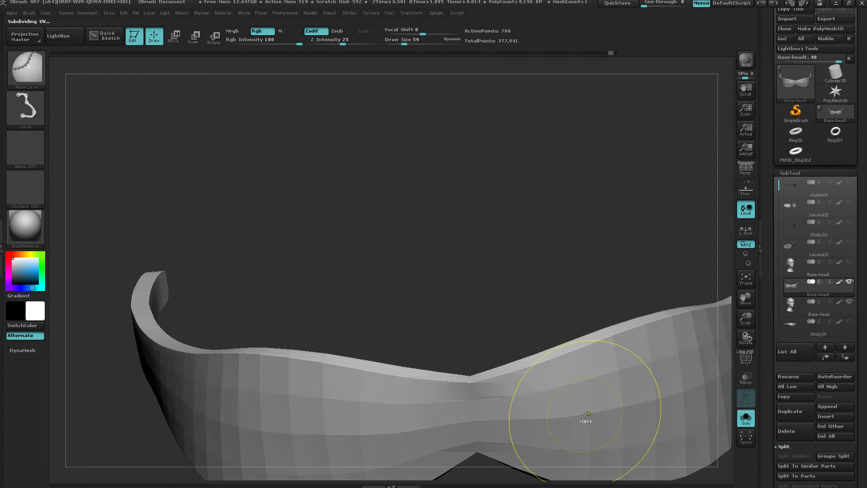
{"action": "key", "text": "ctrl+d"}
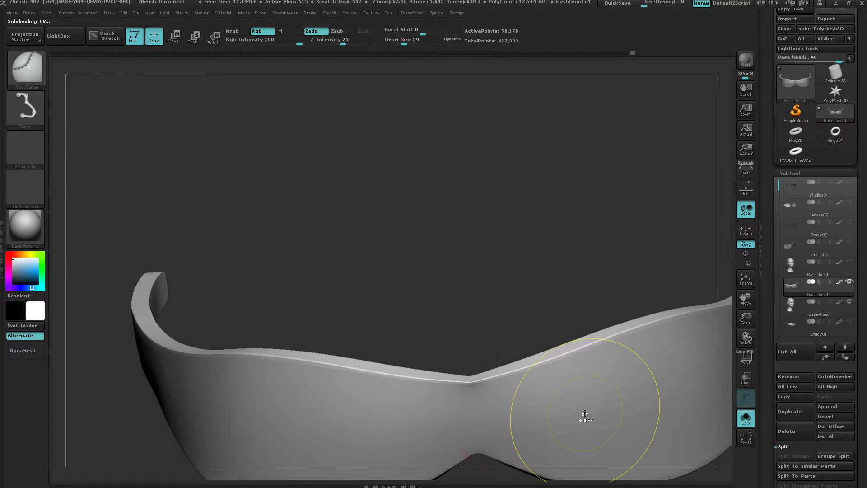
{"action": "mouse_move", "coordinate": [418, 409]}
{"action": "right_mouse_down"}
{"action": "mouse_move", "coordinate": [497, 413]}
{"action": "mouse_move", "coordinate": [481, 407]}
{"action": "right_mouse_up"}
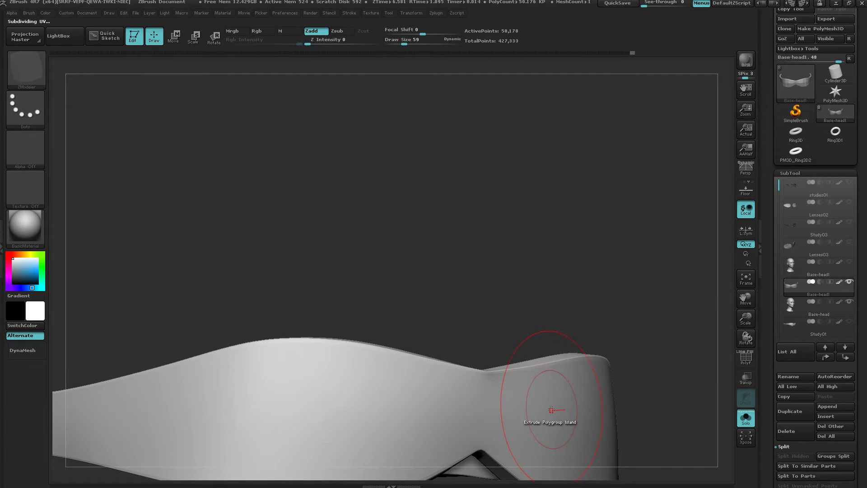
{"action": "mouse_move", "coordinate": [552, 409]}
{"action": "right_mouse_down"}
{"action": "mouse_move", "coordinate": [453, 195]}
{"action": "mouse_move", "coordinate": [475, 280]}
{"action": "mouse_move", "coordinate": [451, 304]}
{"action": "mouse_move", "coordinate": [467, 305]}
{"action": "mouse_move", "coordinate": [422, 280]}
{"action": "mouse_move", "coordinate": [412, 232]}
{"action": "mouse_move", "coordinate": [427, 263]}
{"action": "right_mouse_up"}
{"action": "key", "text": "shift"}
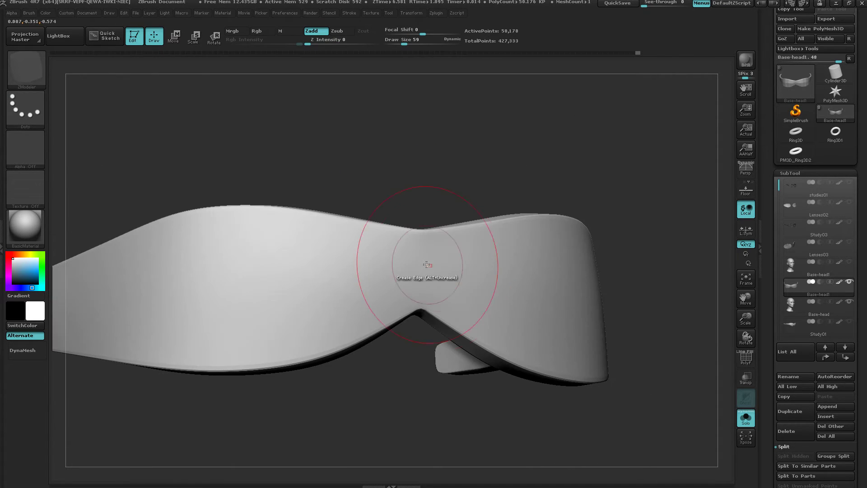
{"action": "mouse_move", "coordinate": [507, 313]}
{"action": "right_mouse_down", "text": "ctrl"}
{"action": "mouse_move", "coordinate": [489, 296]}
{"action": "mouse_move", "coordinate": [442, 325]}
{"action": "mouse_move", "coordinate": [489, 314]}
{"action": "right_mouse_up", "text": "ctrl"}
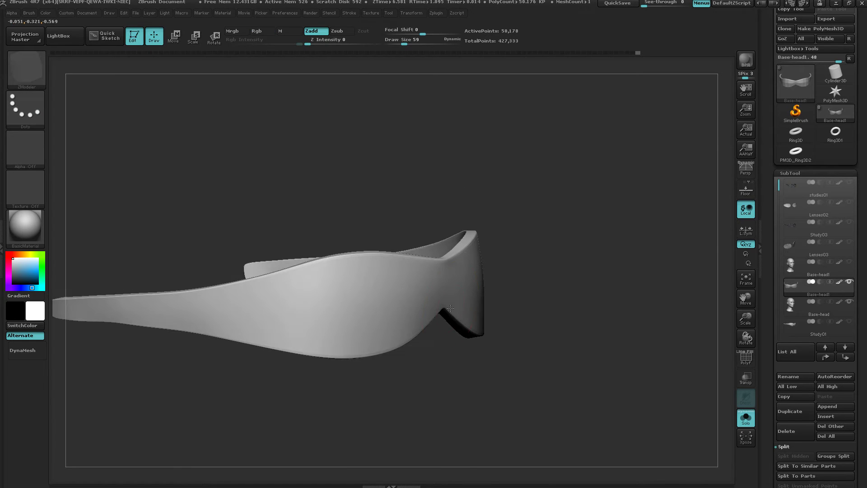
Step: Show the wireframe again and undo the subdivisions of the isolated eyewear
{"action": "key", "text": "shift+f"}
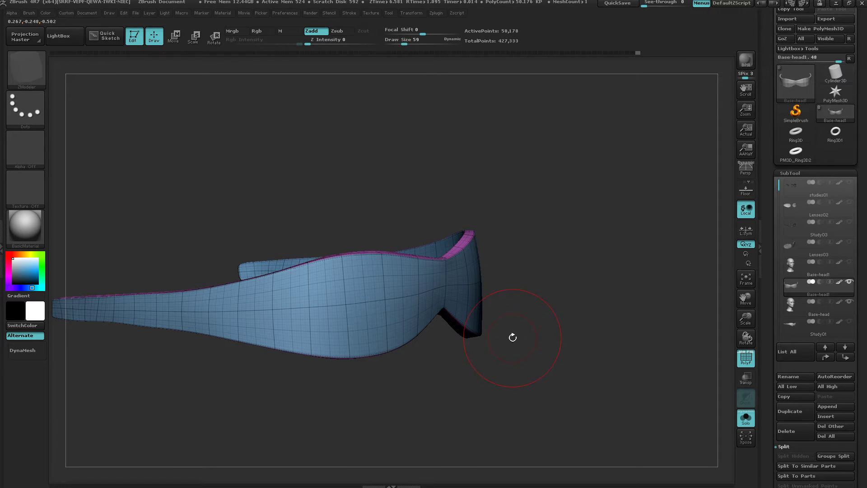
{"action": "key", "text": "ctrl"}
{"action": "key", "text": "shift+d"}
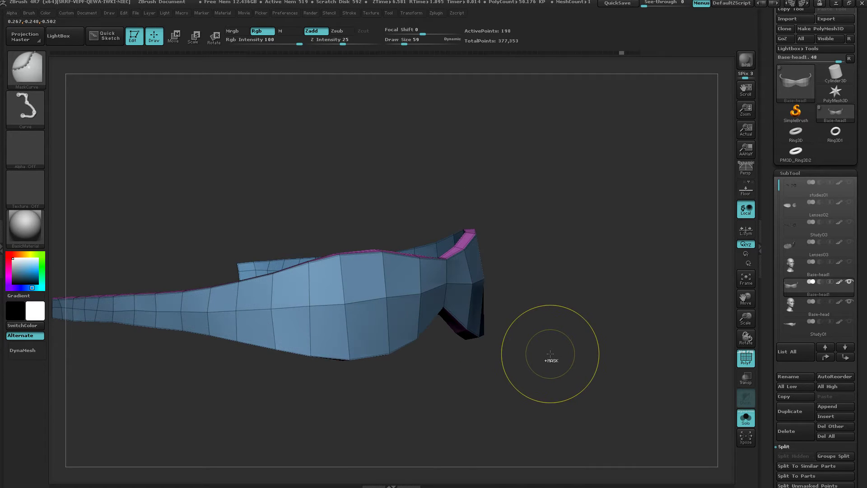
{"action": "mouse_move", "coordinate": [549, 343]}
{"action": "left_mouse_down"}
{"action": "mouse_move", "coordinate": [521, 381]}
{"action": "mouse_move", "coordinate": [520, 340]}
{"action": "mouse_move", "coordinate": [556, 342]}
{"action": "left_mouse_up"}
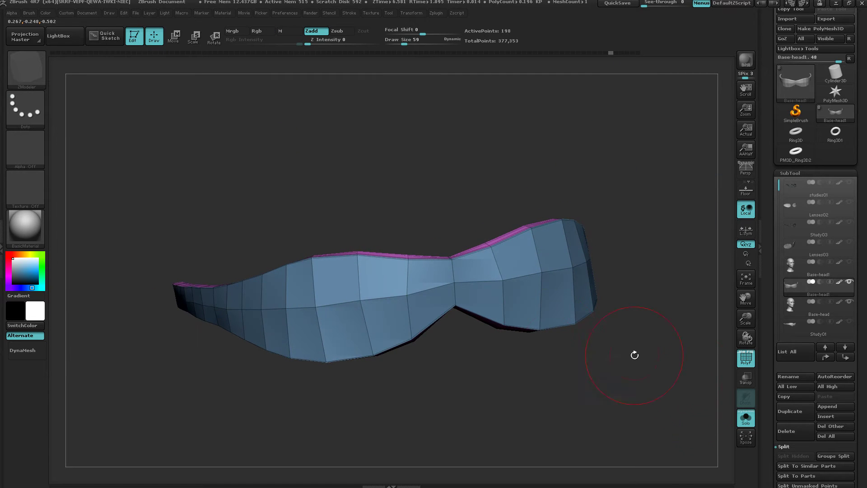
Step: Bring the head back into view and examine the eyewear's fit from the front and side
{"action": "left_click", "coordinate": [752, 422]}
{"action": "right_click_drag", "start_coordinate": [590, 319], "coordinate": [469, 336], "text": "shift"}
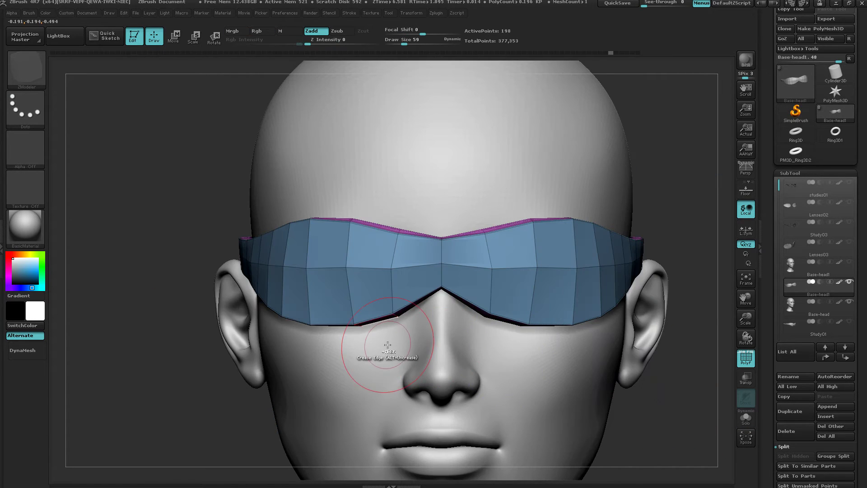
{"action": "mouse_move", "coordinate": [388, 345]}
{"action": "right_mouse_down", "text": "ctrl"}
{"action": "mouse_move", "coordinate": [440, 343]}
{"action": "mouse_move", "coordinate": [399, 343]}
{"action": "mouse_move", "coordinate": [427, 319]}
{"action": "right_mouse_up", "text": "ctrl"}
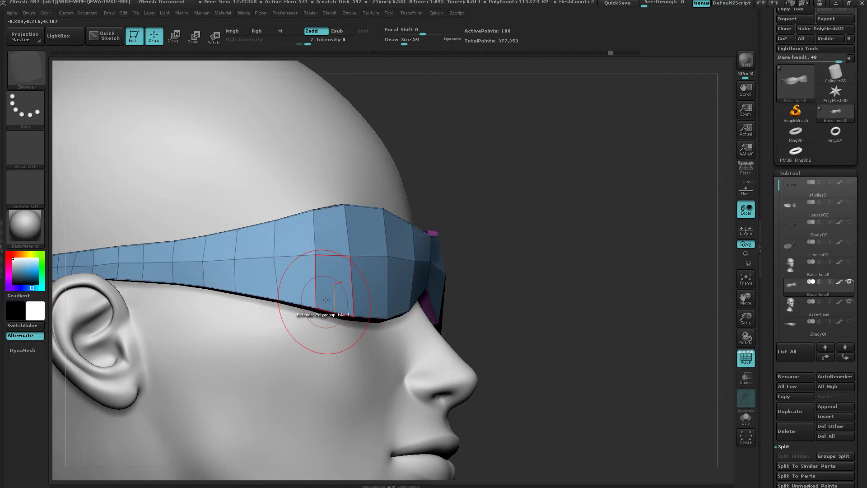
{"action": "right_click_drag", "start_coordinate": [329, 315], "coordinate": [311, 338]}
{"action": "right_click_drag", "start_coordinate": [449, 369], "coordinate": [429, 344], "text": "ctrl"}
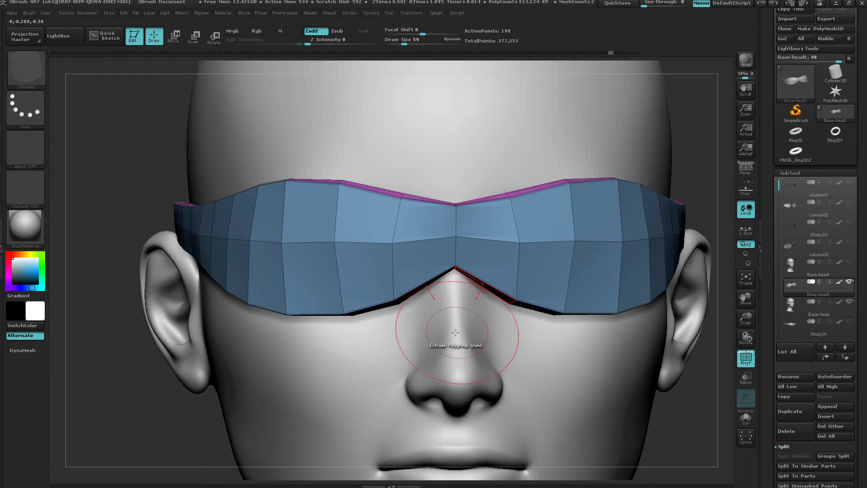
Step: With the Move Topological brush, pull the lower rim points beside the nose down and inward to deepen the nose notch
{"action": "key", "text": "b"}
{"action": "left_click", "coordinate": [489, 242]}
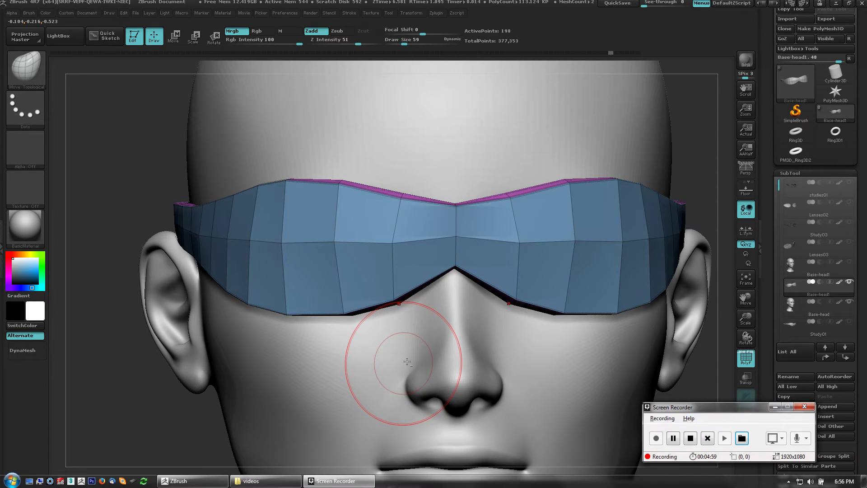
{"action": "left_click_drag", "start_coordinate": [402, 302], "coordinate": [432, 323]}
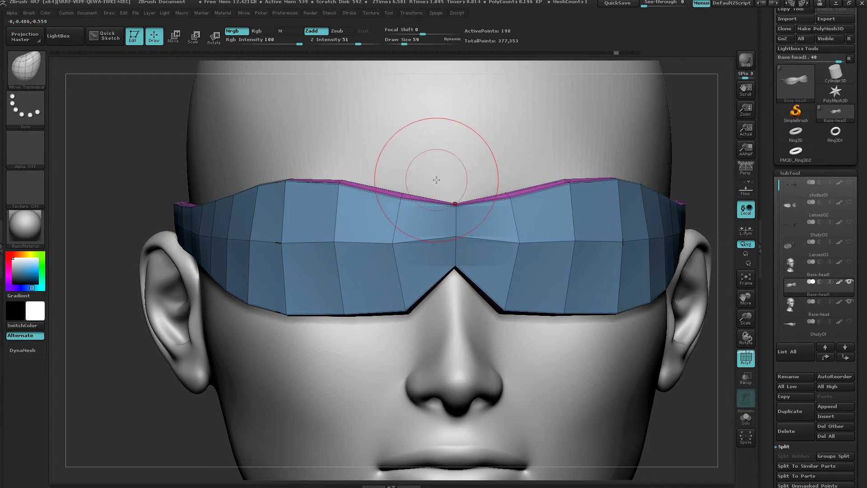
Step: With the ZModeler edge Insert action, add an edge loop on each side of the bridge, midway between the centre seam and the neighbouring edge
{"action": "right_click_drag", "start_coordinate": [392, 353], "coordinate": [442, 270], "text": "ctrl"}
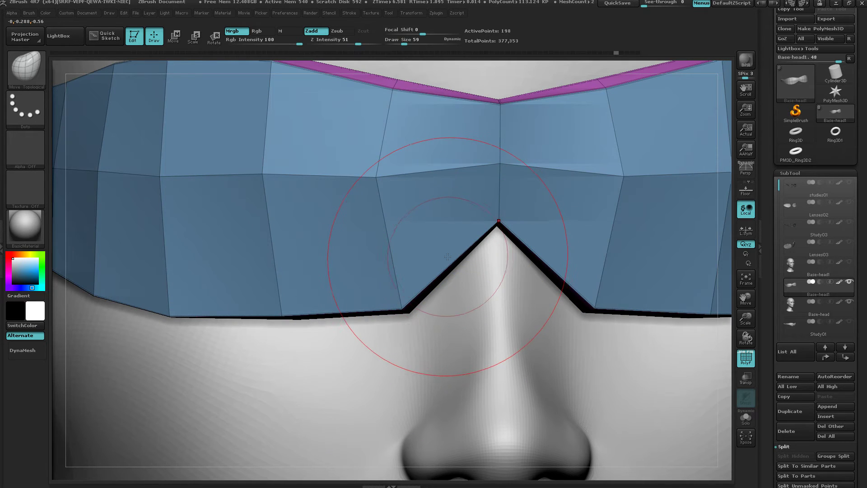
{"action": "key", "text": "b"}
{"action": "key", "text": "z"}
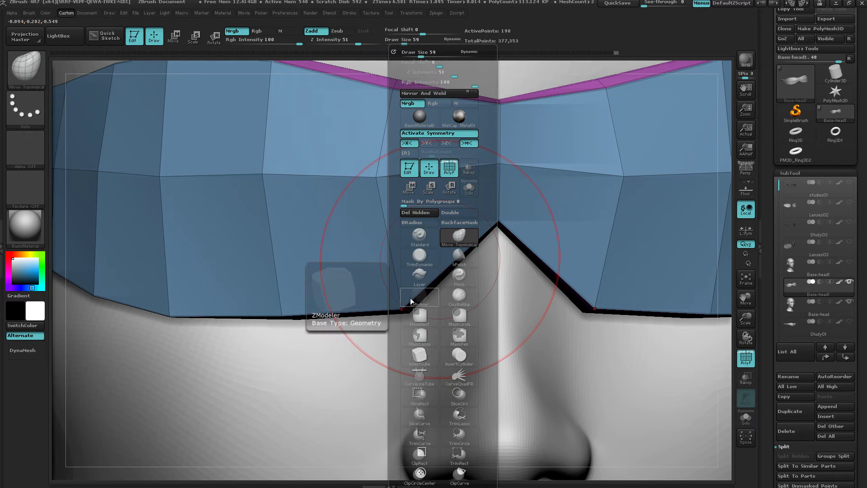
{"action": "key", "text": "m"}
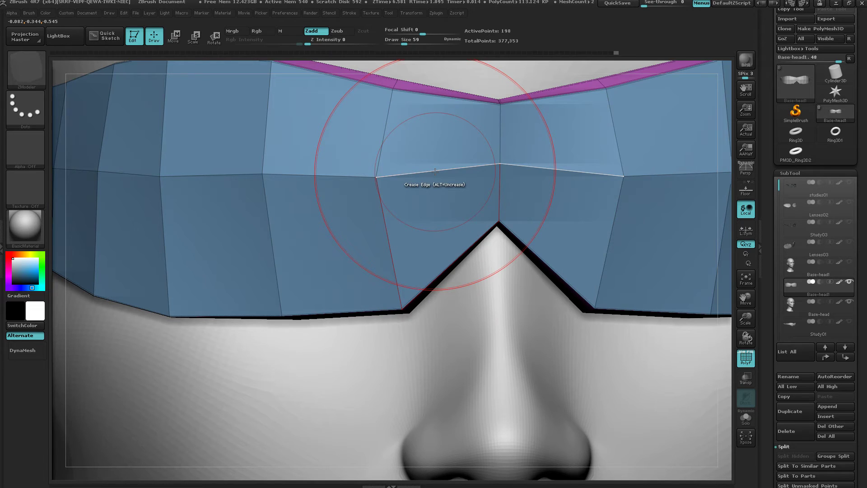
{"action": "key", "text": "space"}
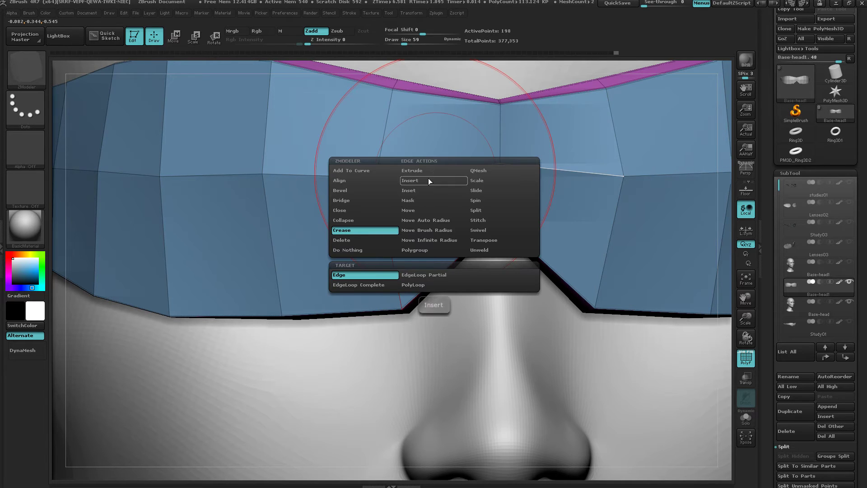
{"action": "left_click", "coordinate": [428, 181]}
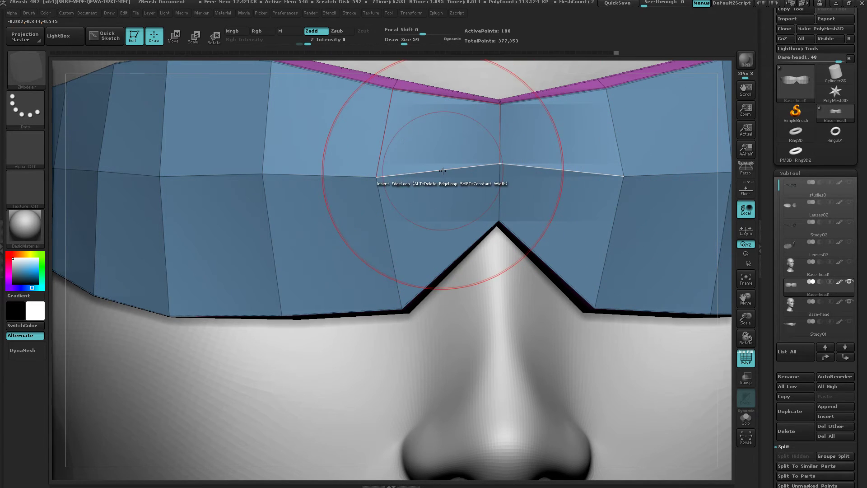
{"action": "left_click", "coordinate": [442, 171]}
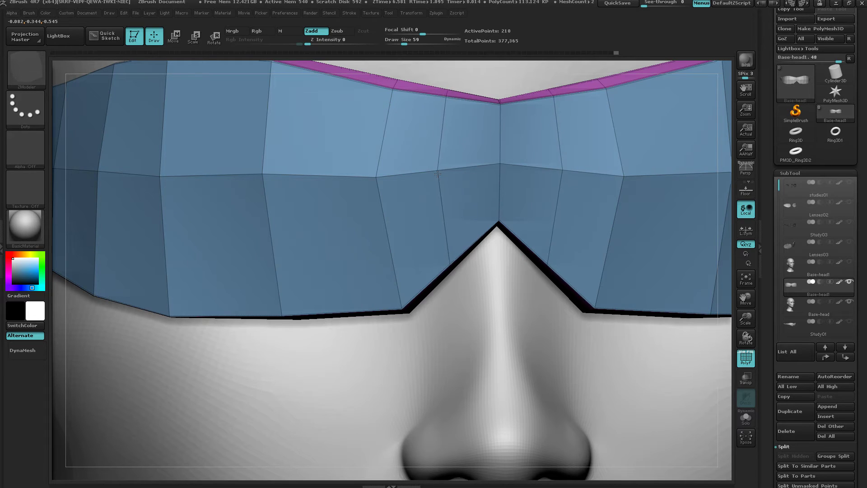
{"action": "left_click_drag", "start_coordinate": [437, 174], "coordinate": [435, 173]}
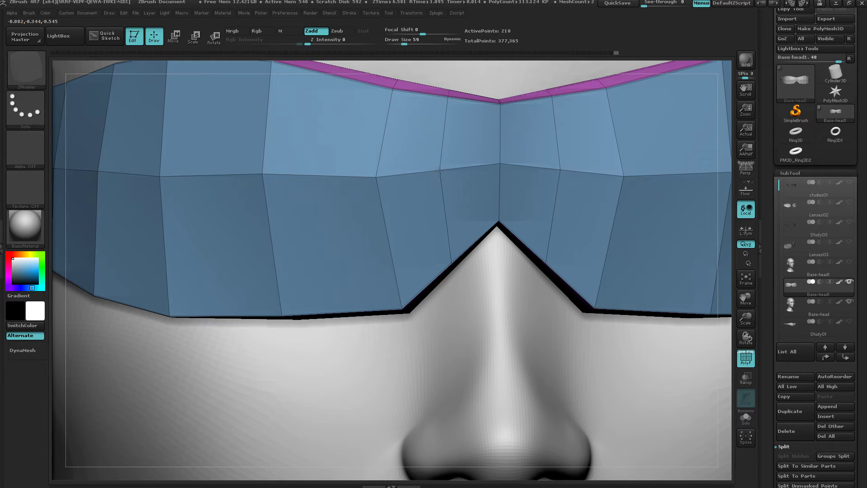
Step: With the Move Topological brush, reshape the lower rim points of the nose notch into a rounder arch and reduce the draw size to 20
{"action": "key", "text": "space"}
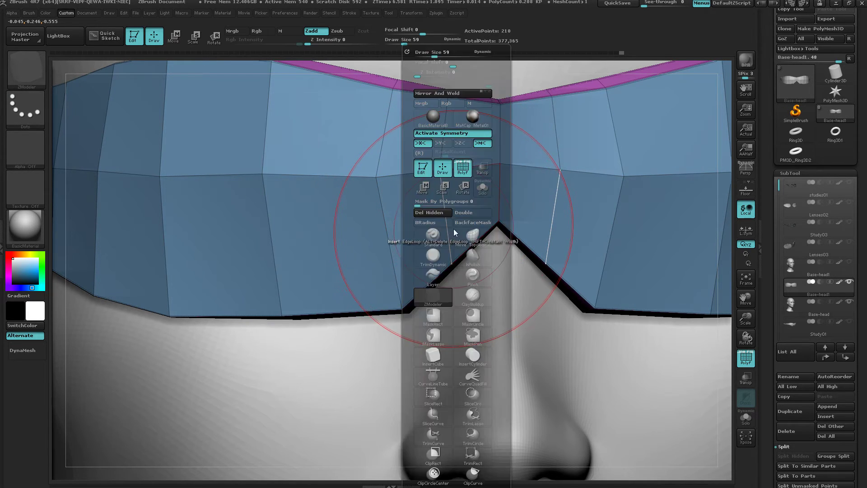
{"action": "left_click", "coordinate": [470, 235]}
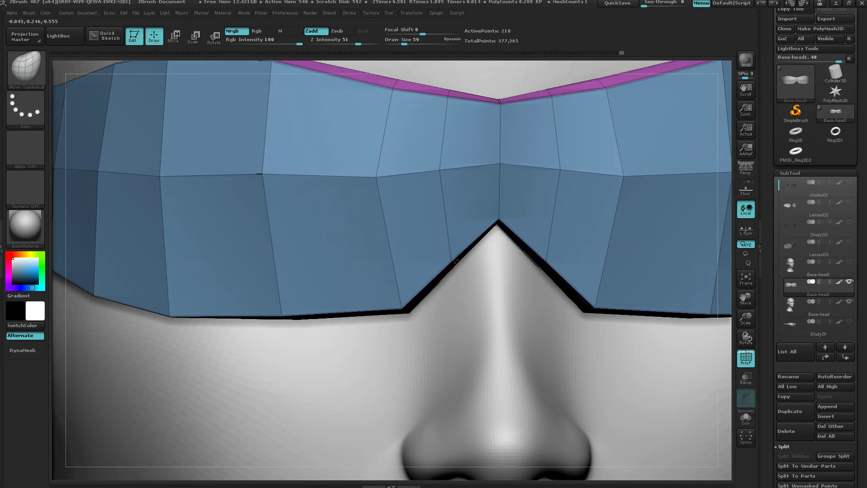
{"action": "left_click_drag", "start_coordinate": [449, 244], "coordinate": [432, 238]}
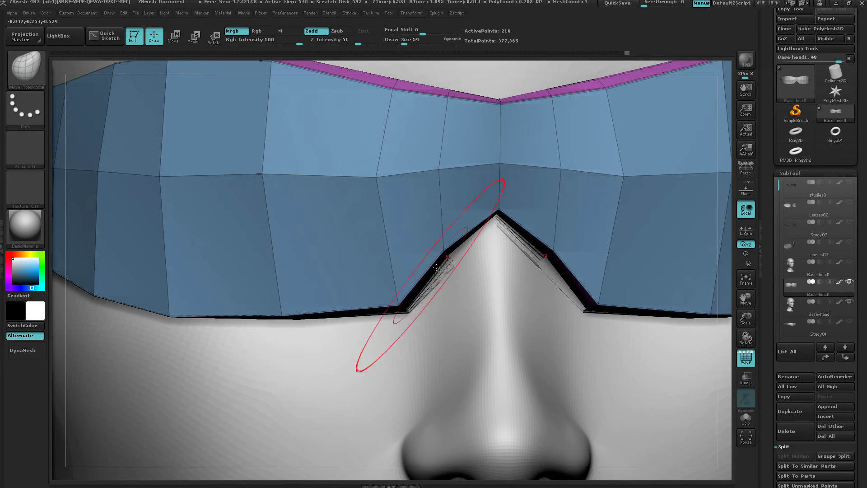
{"action": "left_click_drag", "start_coordinate": [406, 290], "coordinate": [414, 299]}
{"action": "mouse_move", "coordinate": [500, 364]}
{"action": "left_mouse_down"}
{"action": "mouse_move", "coordinate": [508, 370]}
{"action": "mouse_move", "coordinate": [495, 343]}
{"action": "left_mouse_up"}
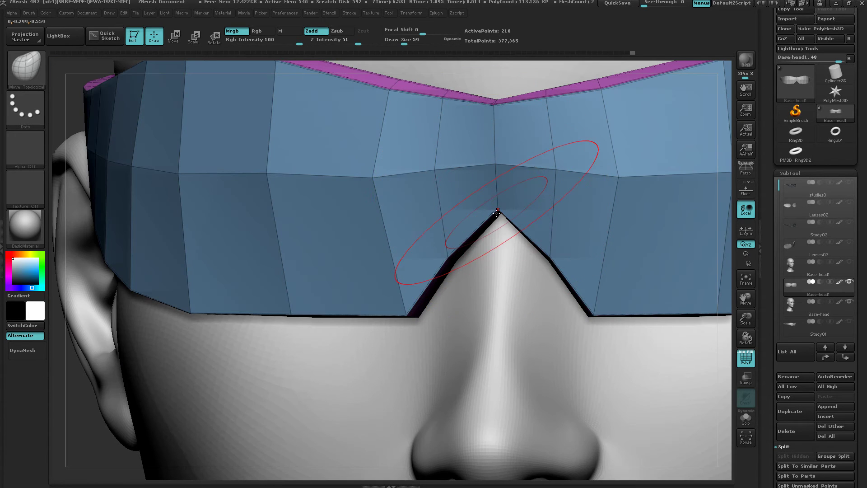
{"action": "left_click_drag", "start_coordinate": [497, 211], "coordinate": [497, 224]}
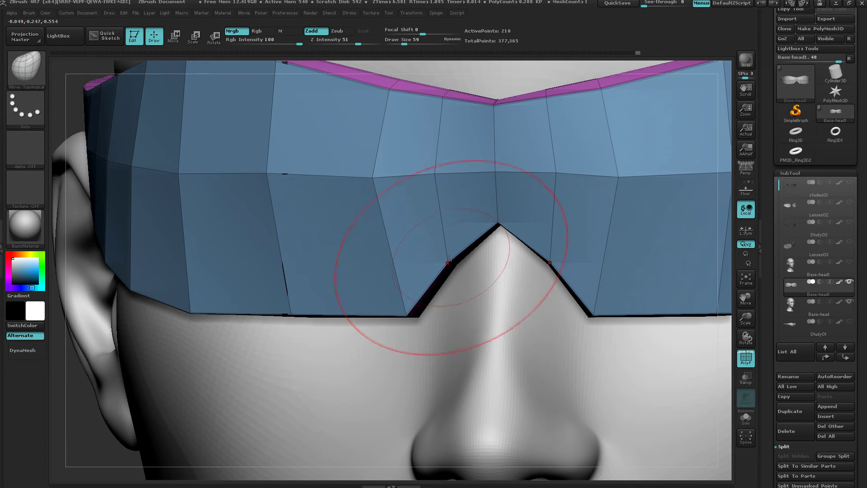
{"action": "key", "text": "s"}
{"action": "left_click_drag", "start_coordinate": [453, 259], "coordinate": [445, 260]}
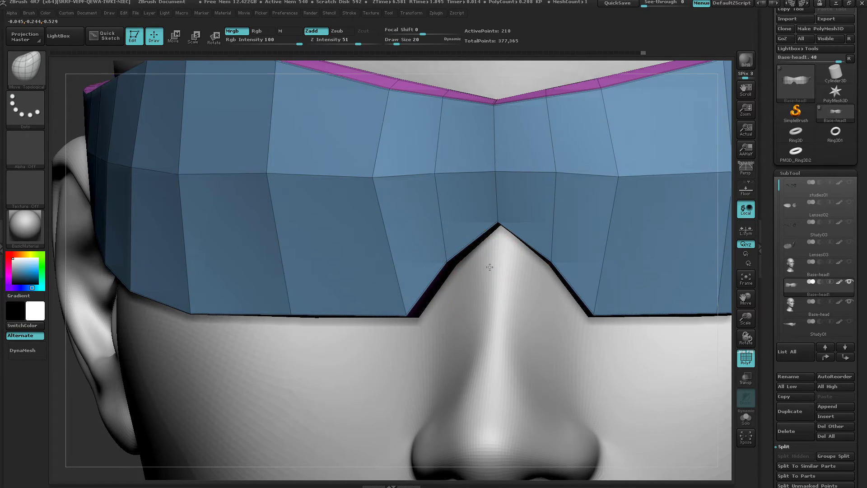
Step: Examine the eyewear's fit and thickness against the head from below, from the side and from above
{"action": "left_click_drag", "start_coordinate": [490, 265], "coordinate": [471, 226]}
{"action": "left_click_drag", "start_coordinate": [457, 288], "coordinate": [490, 287]}
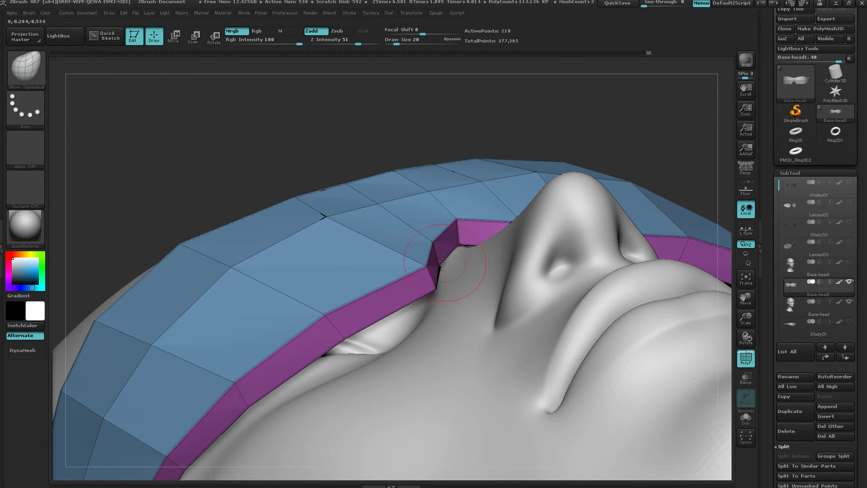
{"action": "right_click_drag", "start_coordinate": [442, 261], "coordinate": [309, 273]}
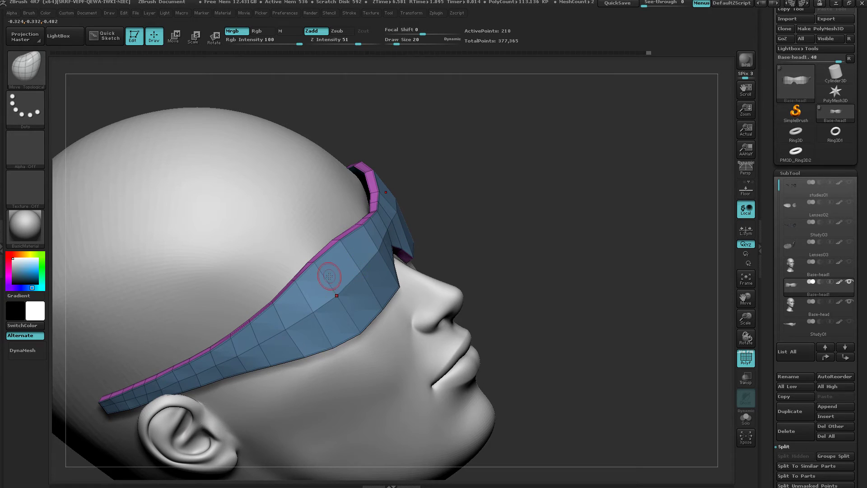
{"action": "right_click_drag", "start_coordinate": [394, 238], "coordinate": [257, 341]}
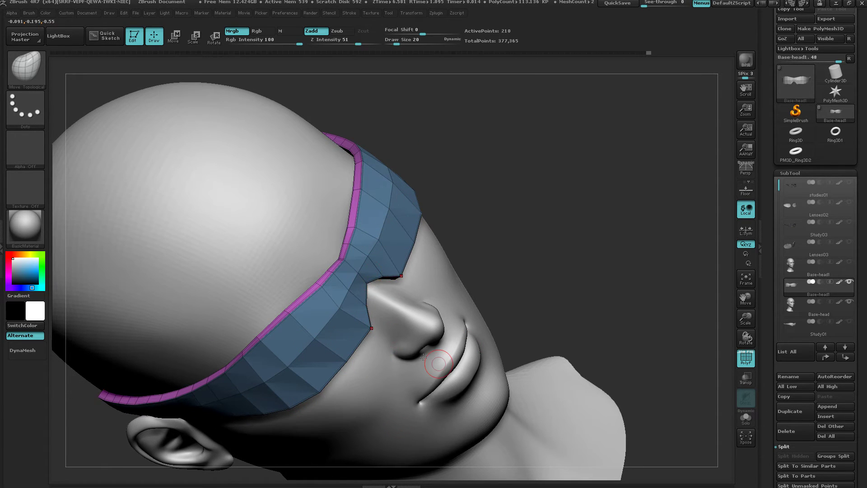
{"action": "right_click_drag", "start_coordinate": [515, 400], "coordinate": [232, 357]}
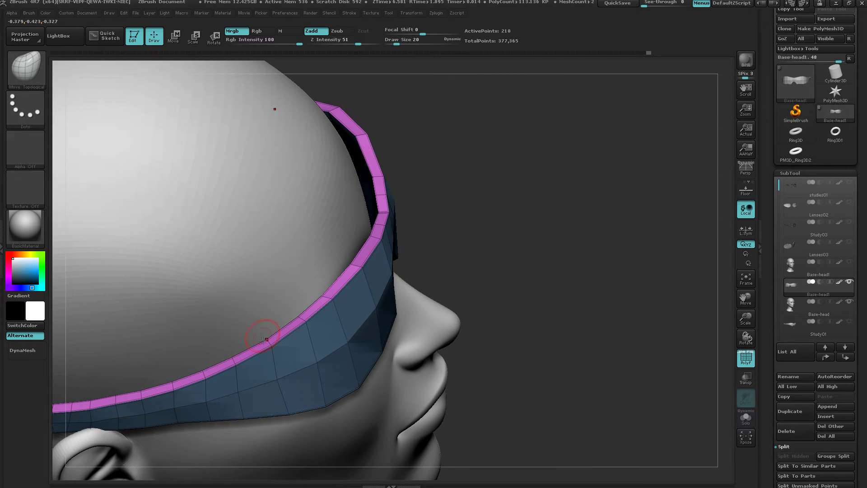
{"action": "right_click_drag", "start_coordinate": [529, 288], "coordinate": [494, 305]}
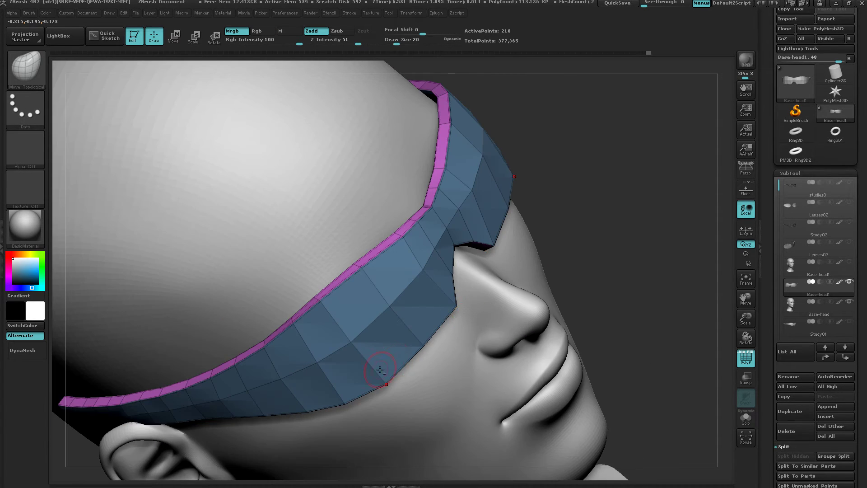
{"action": "right_click_drag", "start_coordinate": [380, 369], "coordinate": [398, 278]}
Step: Switch the selection brush to SelectRect and show only the eyewear's blue outer polygroup
{"action": "key", "text": "ctrl+shift"}
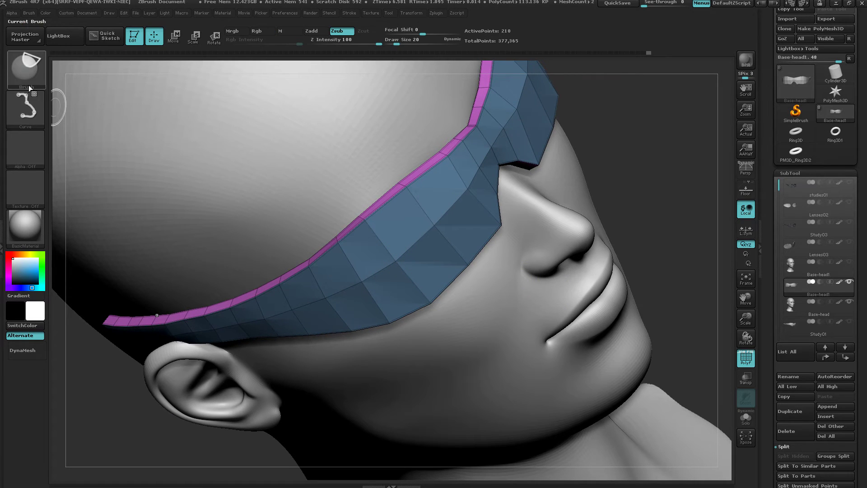
{"action": "left_click", "coordinate": [21, 61]}
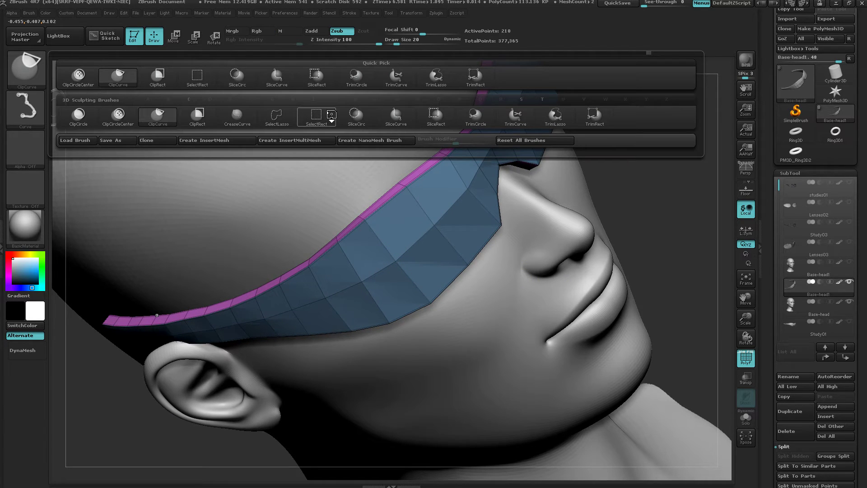
{"action": "left_click", "coordinate": [331, 114]}
{"action": "left_click", "coordinate": [416, 266], "text": "ctrl+shift"}
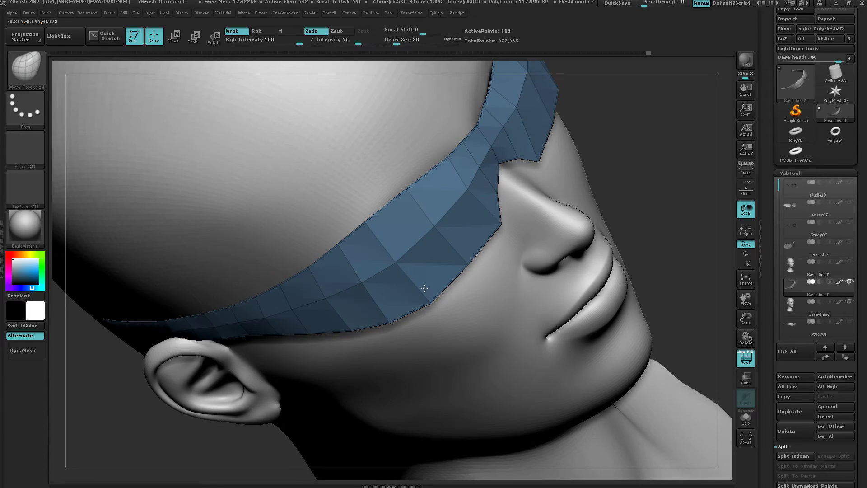
Step: Isolate the eyewear subtool in Solo mode and delete its hidden polygons
{"action": "right_click_drag", "start_coordinate": [424, 288], "coordinate": [569, 289]}
{"action": "left_click", "coordinate": [746, 418]}
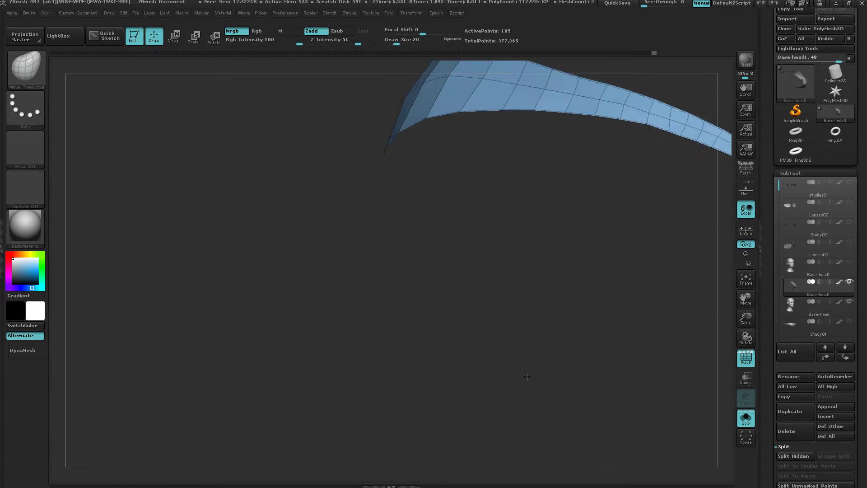
{"action": "right_click_drag", "start_coordinate": [424, 298], "coordinate": [493, 395]}
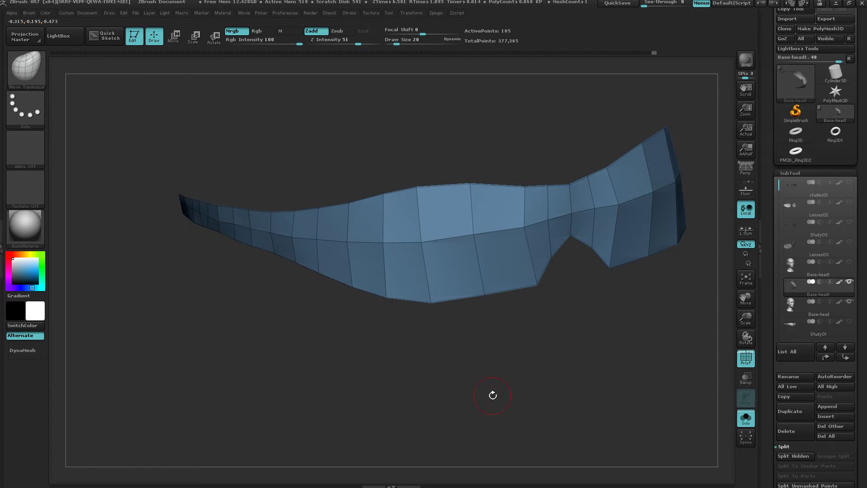
{"action": "key", "text": "space"}
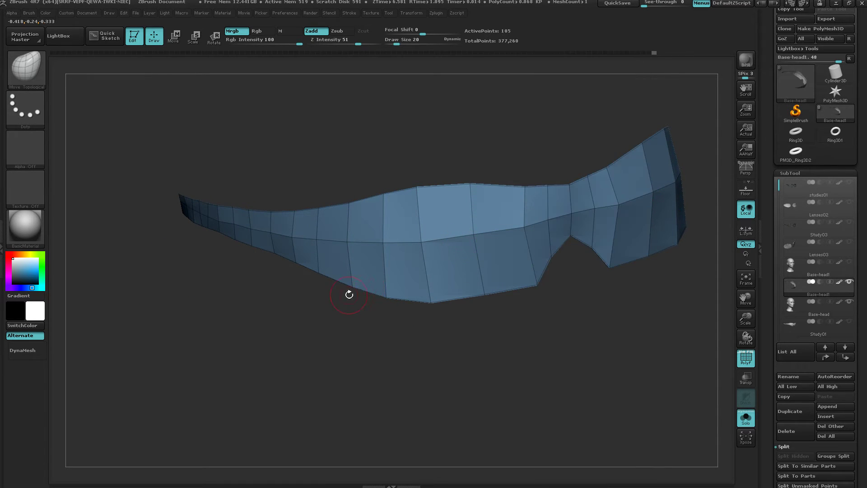
Step: Bring the head back and use Move Topological to lower the nose notch's peak and lower corners and adjust the rim points between them
{"action": "mouse_move", "coordinate": [421, 271]}
{"action": "right_mouse_down"}
{"action": "mouse_move", "coordinate": [519, 259]}
{"action": "mouse_move", "coordinate": [507, 254]}
{"action": "right_mouse_up"}
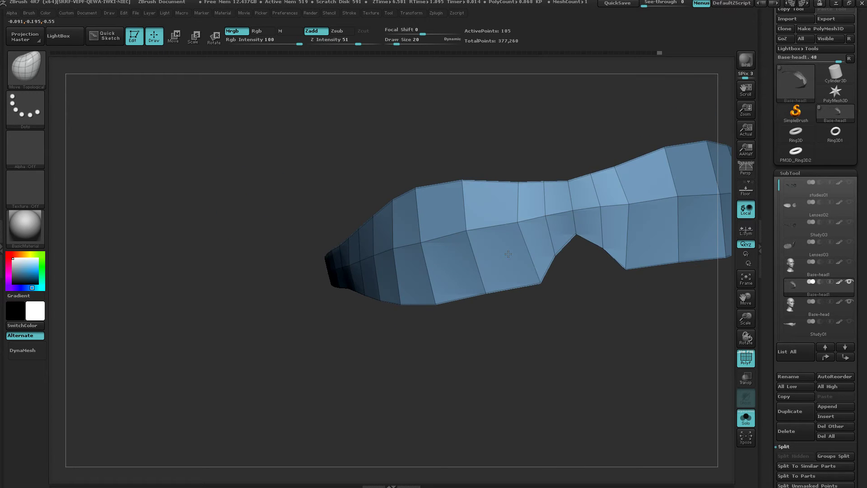
{"action": "right_click_drag", "start_coordinate": [559, 311], "coordinate": [637, 315], "text": "ctrl"}
{"action": "left_click", "coordinate": [744, 416]}
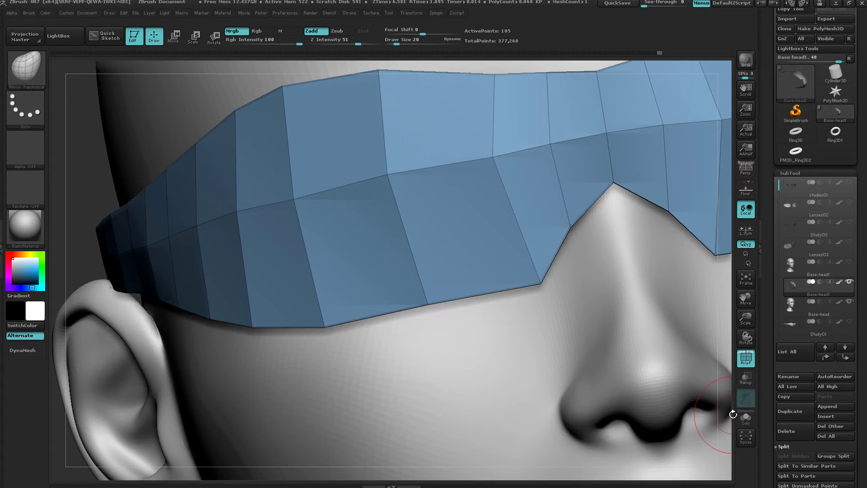
{"action": "right_click_drag", "start_coordinate": [560, 326], "coordinate": [571, 220]}
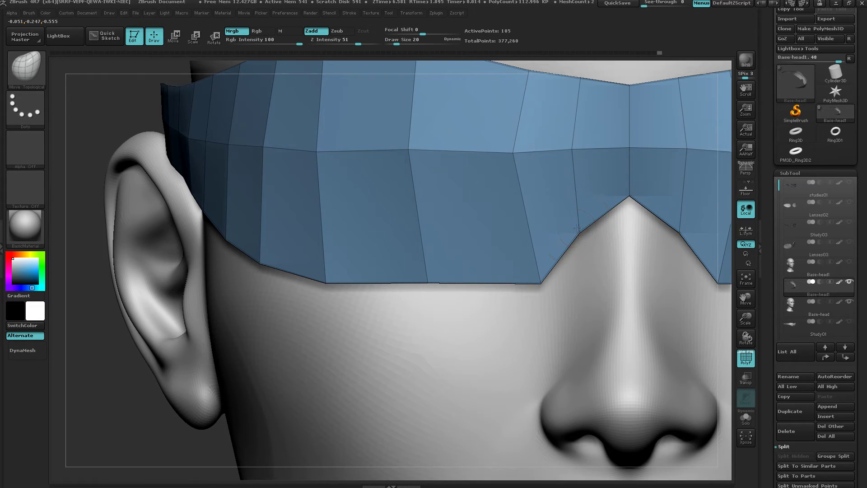
{"action": "left_click_drag", "start_coordinate": [577, 228], "coordinate": [570, 208]}
{"action": "left_click_drag", "start_coordinate": [617, 190], "coordinate": [630, 199]}
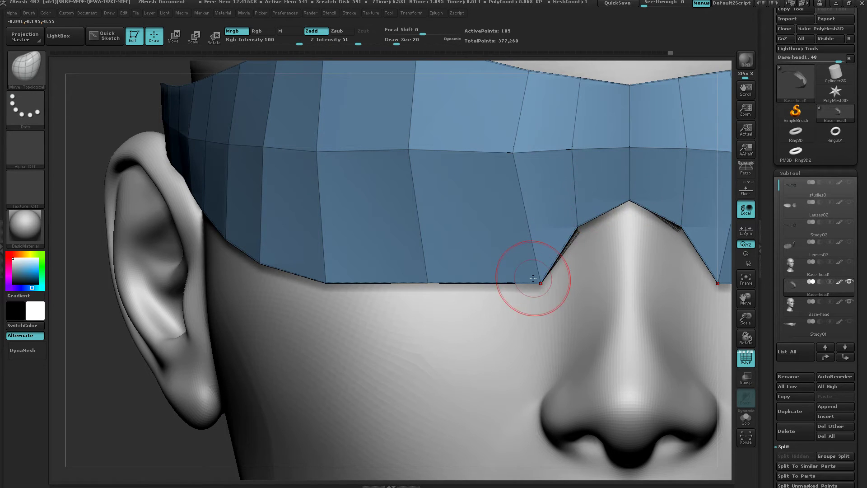
{"action": "left_click_drag", "start_coordinate": [539, 278], "coordinate": [546, 295]}
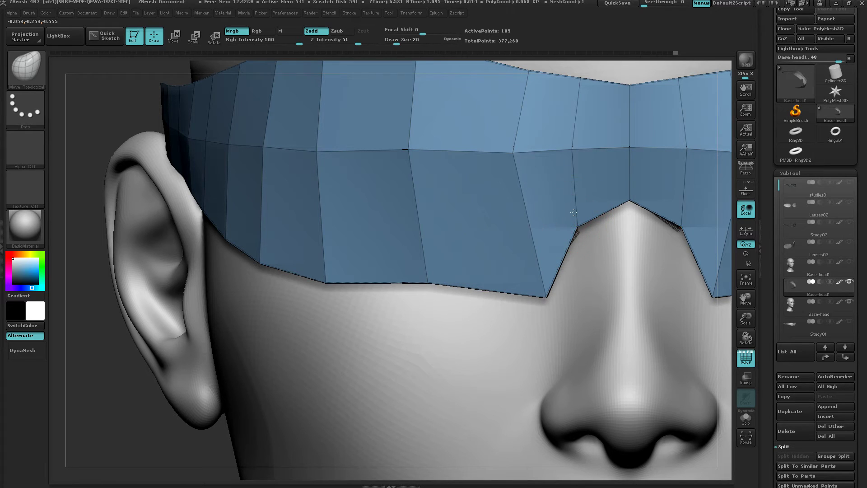
{"action": "left_click_drag", "start_coordinate": [573, 212], "coordinate": [599, 245]}
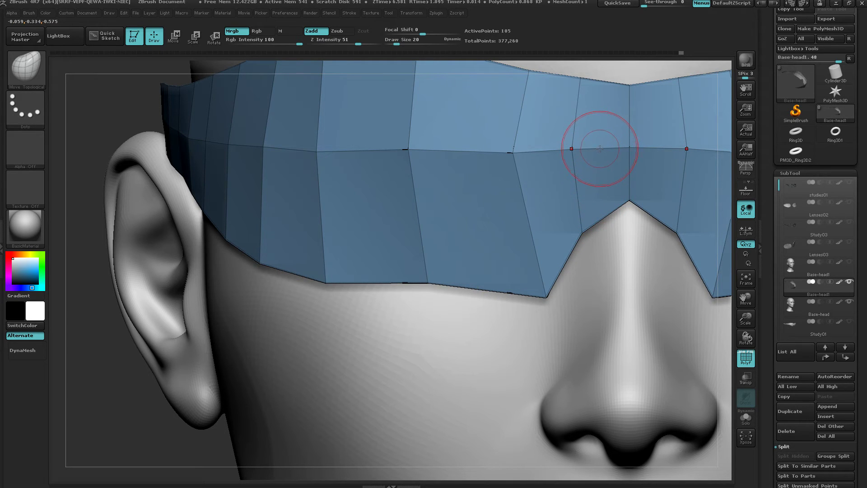
Step: With ZModeler's edge Insert action, add two edge loops on each side of the bridge and pull the outer loop's rim point toward the nose
{"action": "key", "text": "space"}
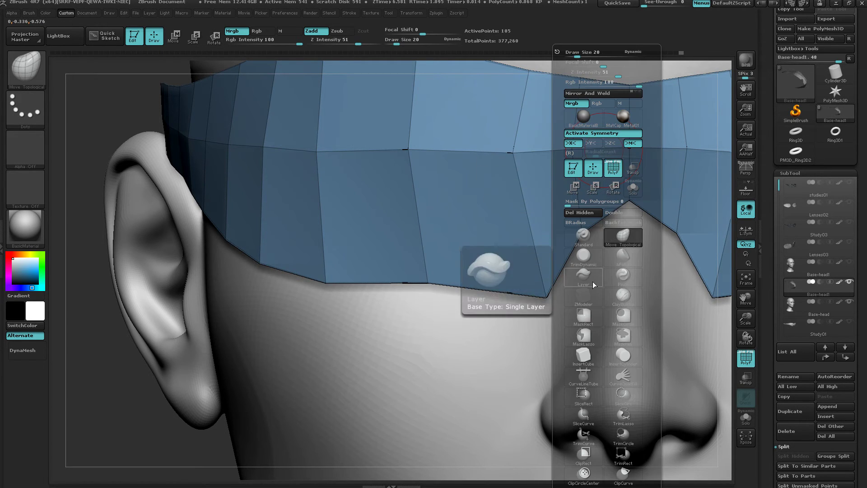
{"action": "left_click", "coordinate": [589, 296]}
{"action": "left_click", "coordinate": [599, 148]}
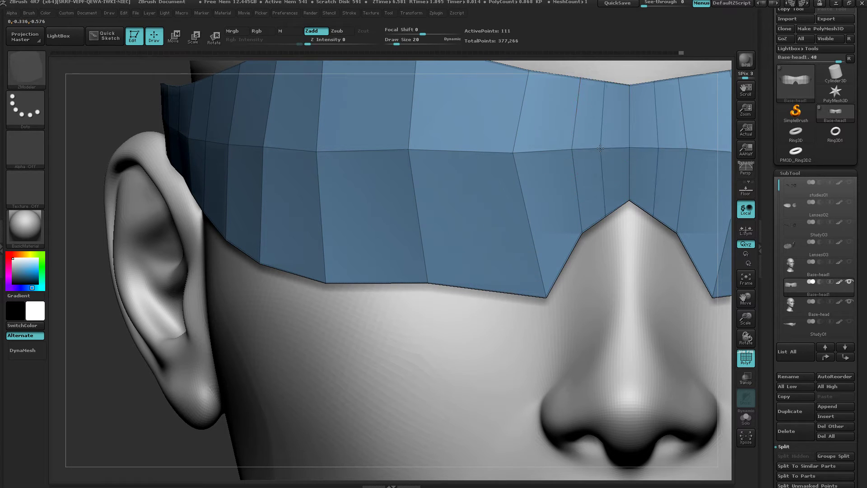
{"action": "left_click", "coordinate": [544, 148]}
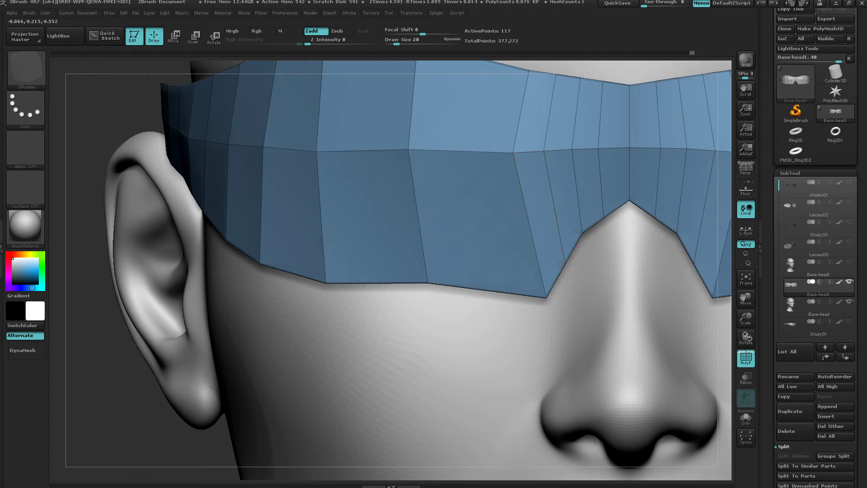
{"action": "left_click_drag", "start_coordinate": [560, 264], "coordinate": [558, 289]}
{"action": "left_click", "coordinate": [551, 292]}
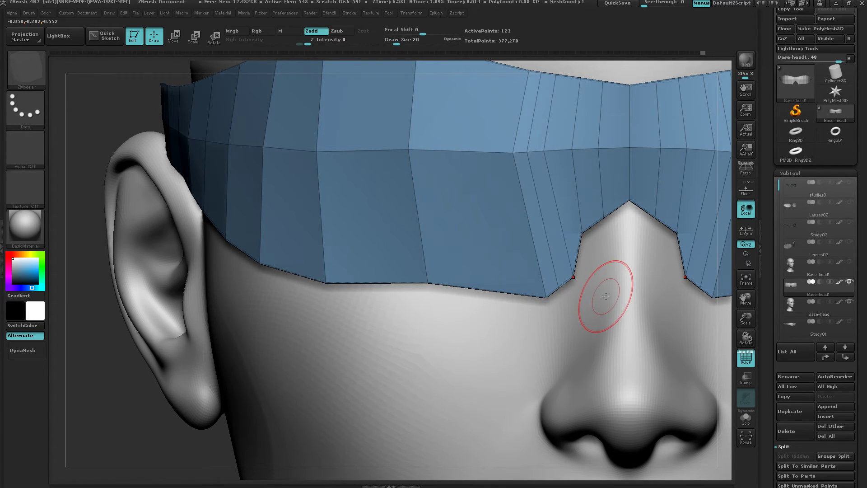
{"action": "key", "text": "ctrl"}
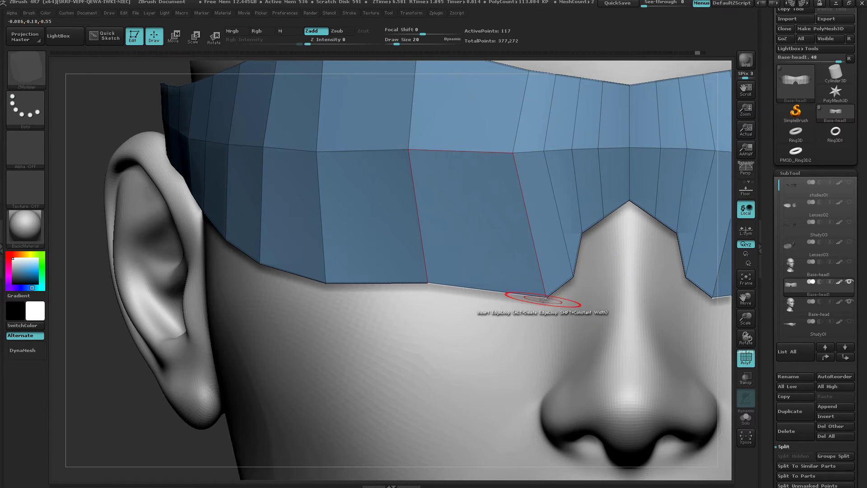
{"action": "key", "text": "ctrl"}
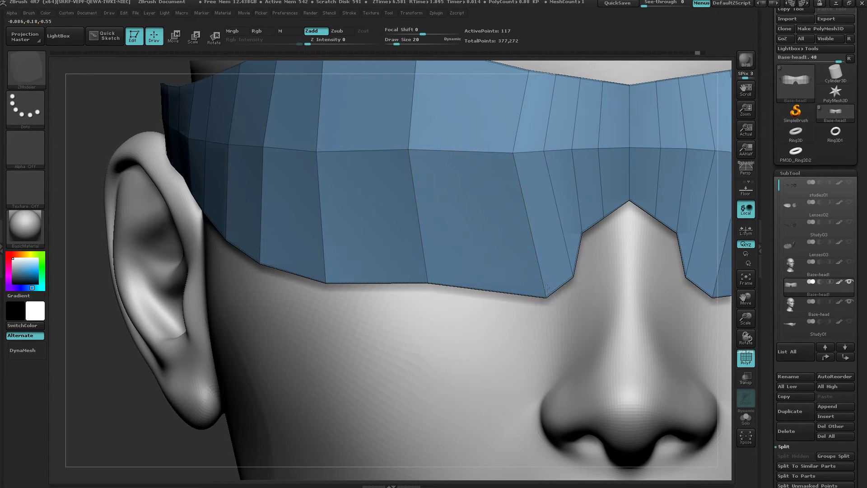
{"action": "key", "text": "ctrl"}
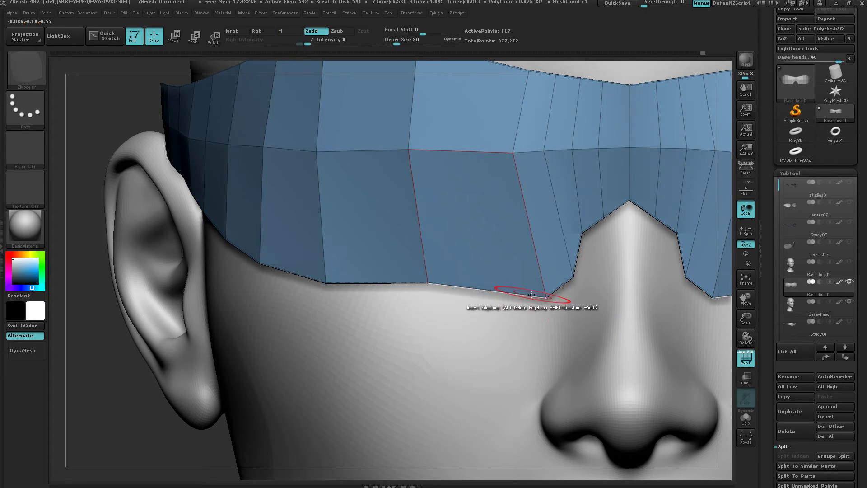
Step: Move the inner edge loop's rim points up and outward beside the notch's peak to round the bridge, and check the shape from the front
{"action": "right_click_drag", "start_coordinate": [589, 303], "coordinate": [597, 286]}
{"action": "left_click_drag", "start_coordinate": [596, 287], "coordinate": [540, 290]}
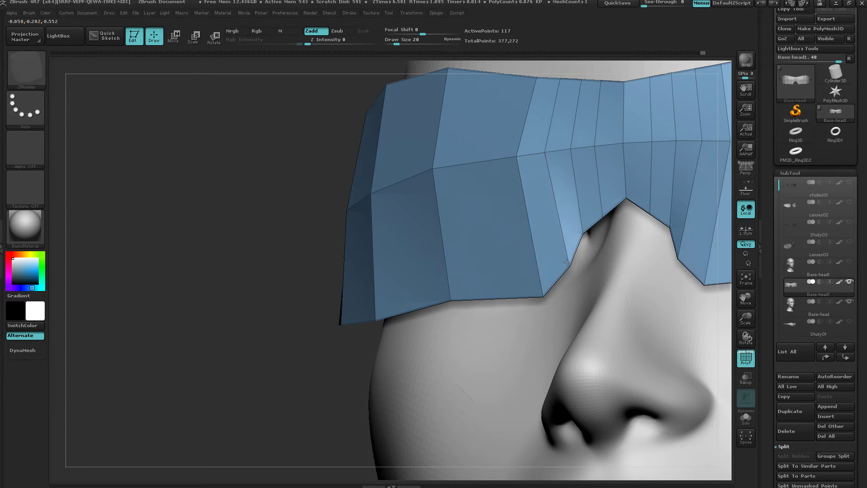
{"action": "right_click_drag", "start_coordinate": [576, 270], "coordinate": [600, 215]}
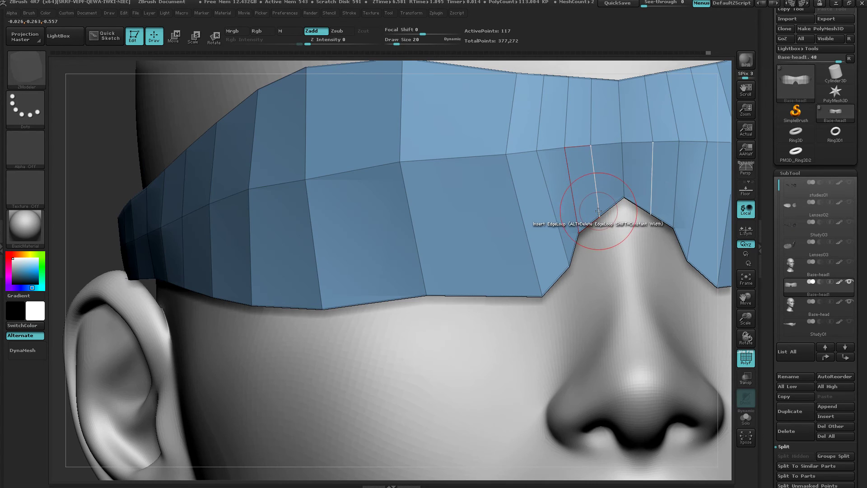
{"action": "left_click_drag", "start_coordinate": [600, 215], "coordinate": [601, 202]}
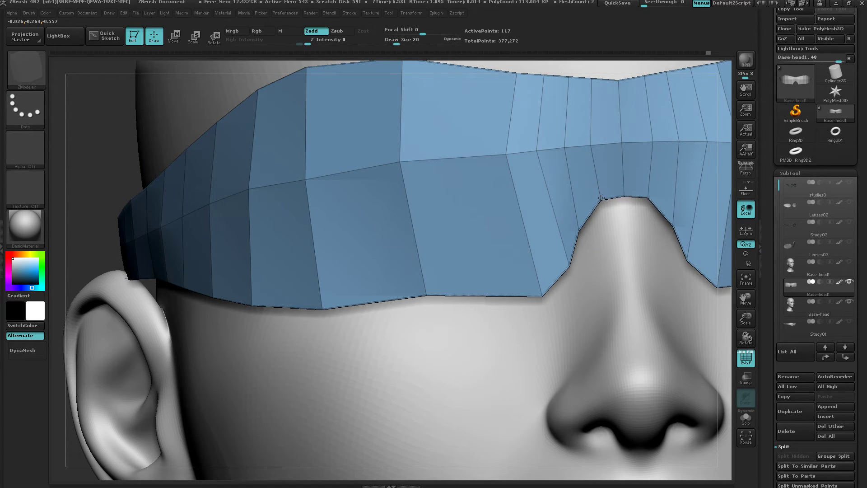
{"action": "right_click_drag", "start_coordinate": [617, 326], "coordinate": [554, 341], "text": "ctrl"}
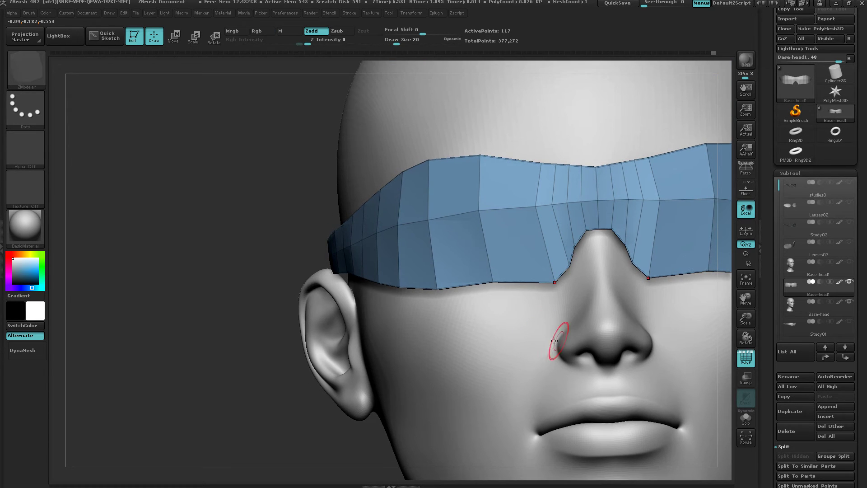
{"action": "right_click_drag", "start_coordinate": [622, 353], "coordinate": [578, 214]}
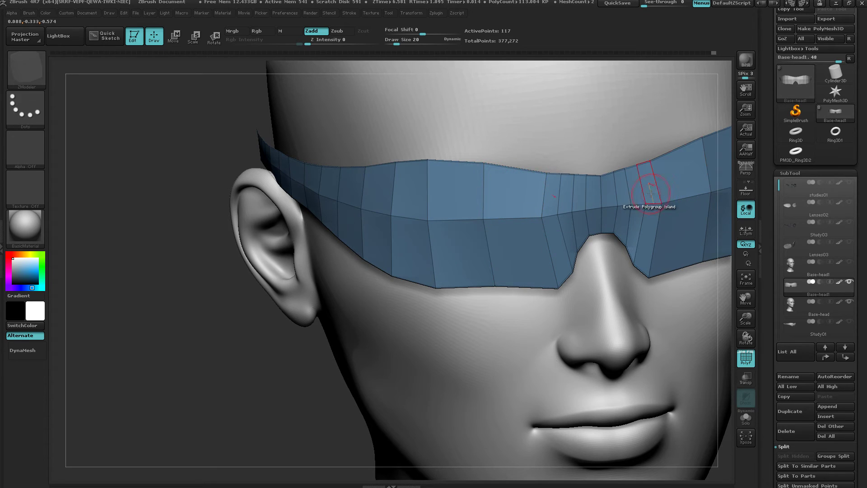
Step: Insert vertical edge loops through the wide polygons of the eyewear, from the front lens area back along the temple
{"action": "left_click", "coordinate": [516, 217]}
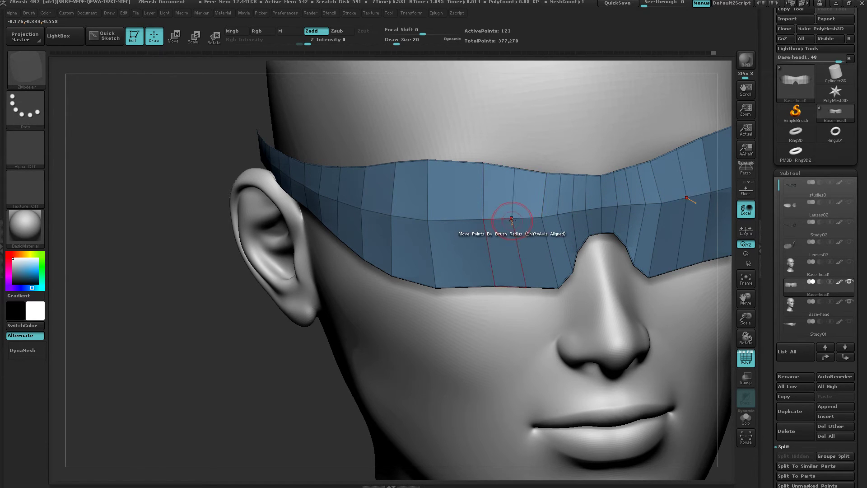
{"action": "left_click", "coordinate": [441, 220]}
{"action": "key", "text": "ctrl"}
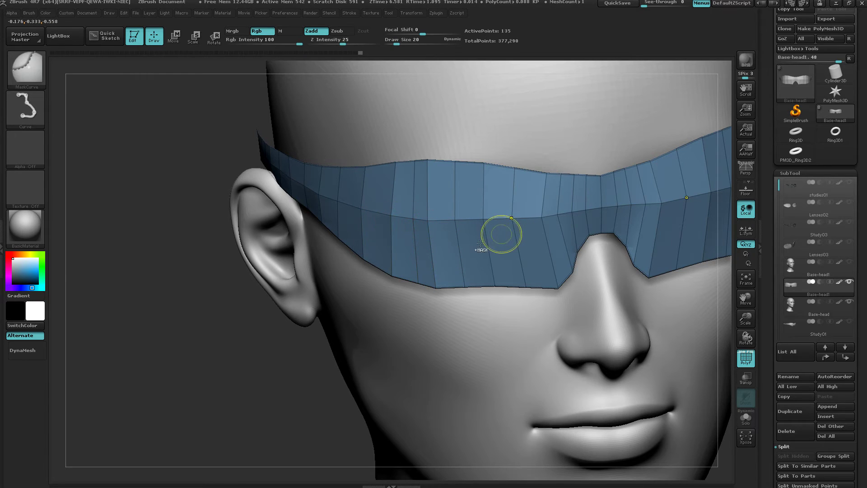
{"action": "right_click_drag", "start_coordinate": [431, 259], "coordinate": [483, 246]}
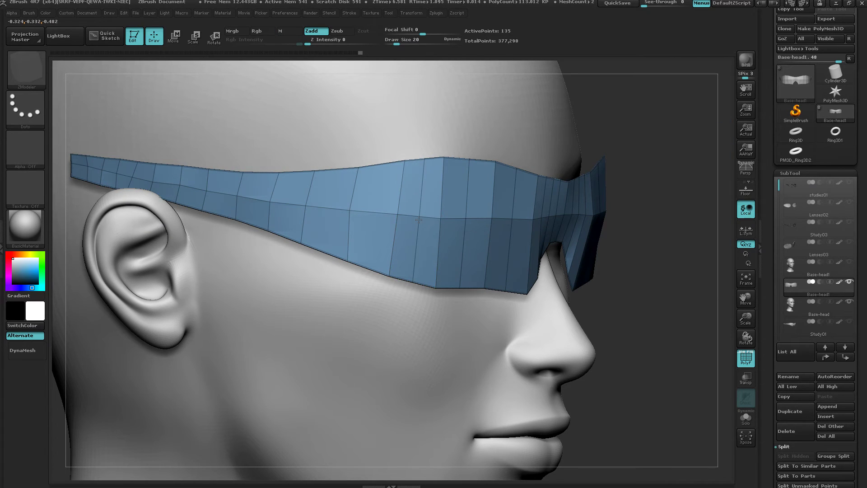
{"action": "left_click", "coordinate": [377, 214]}
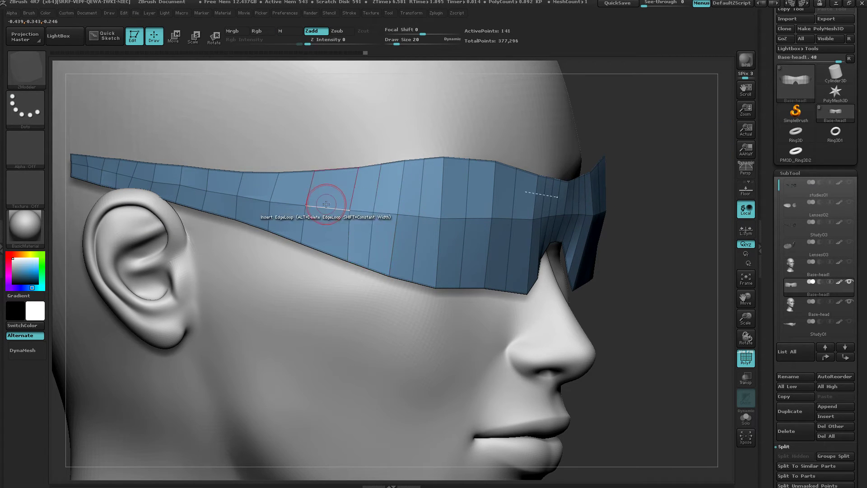
{"action": "left_click", "coordinate": [327, 206]}
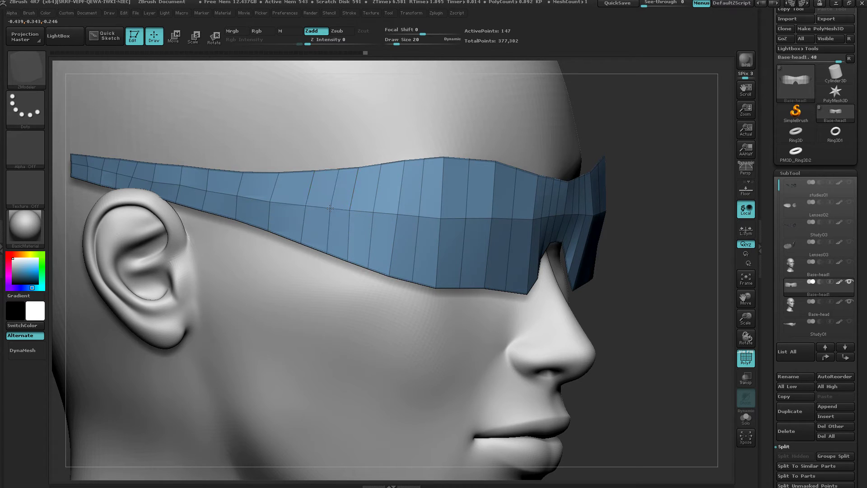
{"action": "left_click", "coordinate": [291, 204]}
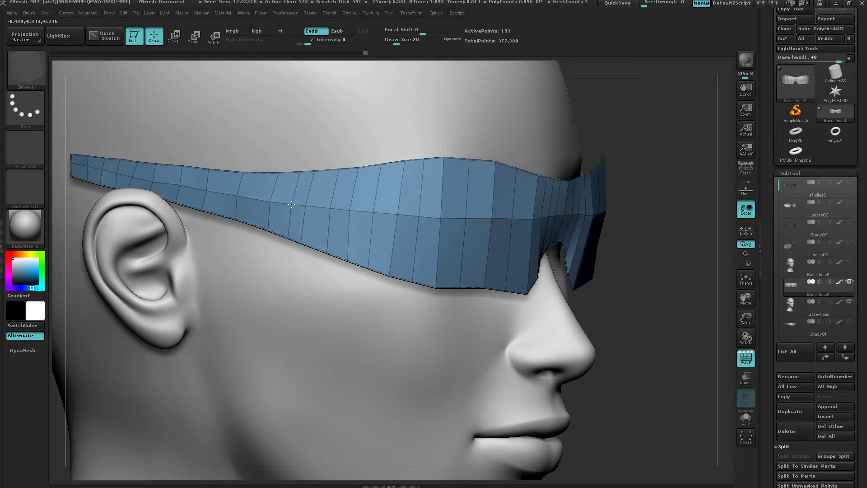
{"action": "left_click", "coordinate": [254, 193]}
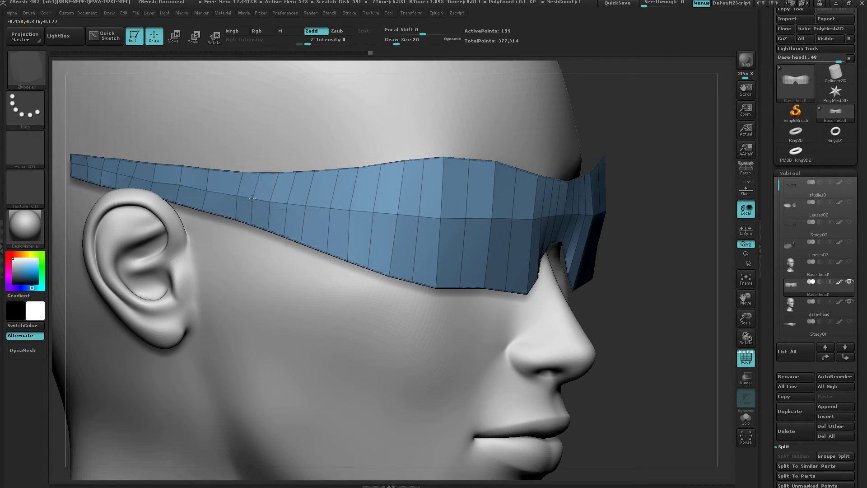
{"action": "left_click", "coordinate": [224, 193]}
Step: Insert two horizontal edge loops around the eyewear, one through the lower band of polygons and one through the upper band
{"action": "mouse_move", "coordinate": [449, 300]}
{"action": "left_mouse_down"}
{"action": "mouse_move", "coordinate": [459, 308]}
{"action": "mouse_move", "coordinate": [444, 311]}
{"action": "mouse_move", "coordinate": [452, 309]}
{"action": "left_mouse_up"}
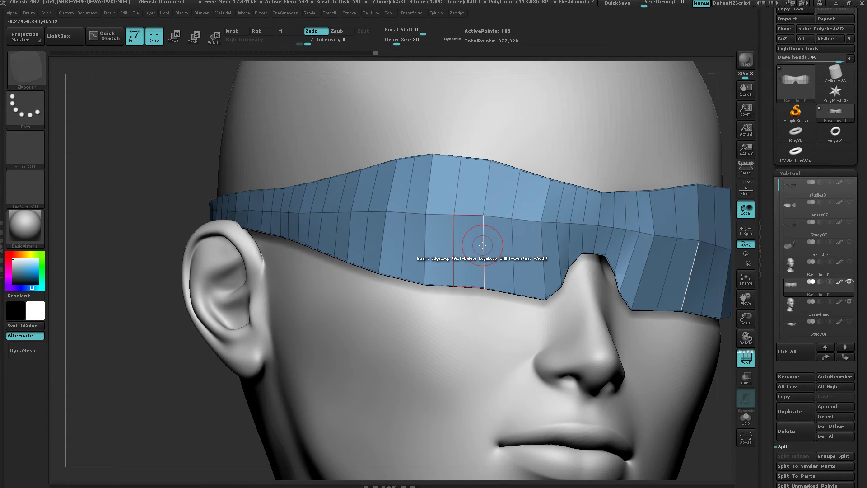
{"action": "left_click", "coordinate": [482, 243]}
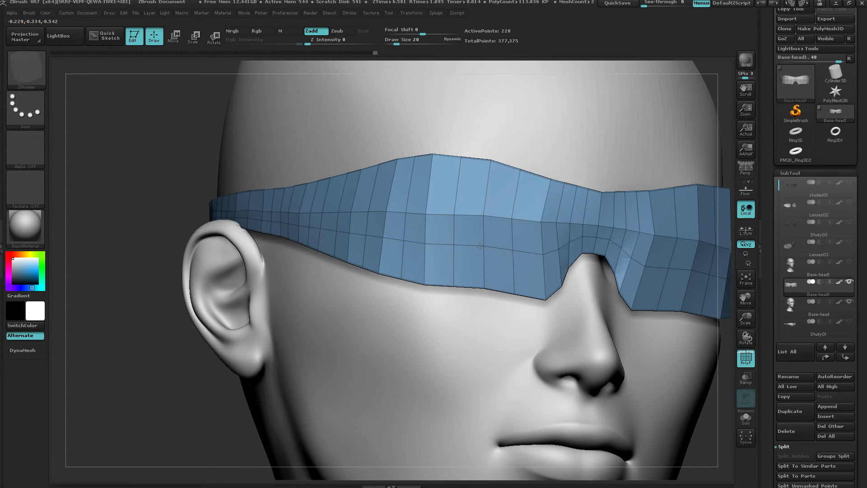
{"action": "left_click_drag", "start_coordinate": [470, 303], "coordinate": [535, 335]}
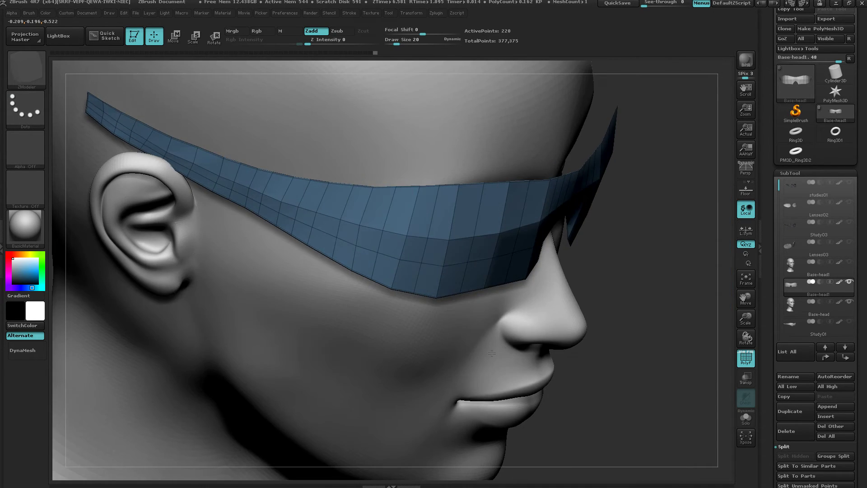
{"action": "left_click", "coordinate": [453, 218]}
{"action": "left_click_drag", "start_coordinate": [570, 310], "coordinate": [526, 361]}
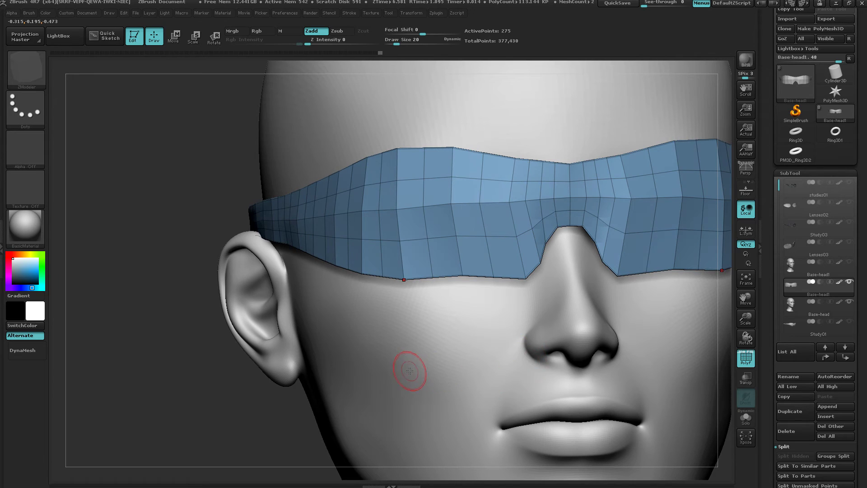
Step: Set the ZModeler polygon action to QMesh with All Polygons as its target
{"action": "left_click_drag", "start_coordinate": [502, 393], "coordinate": [421, 358]}
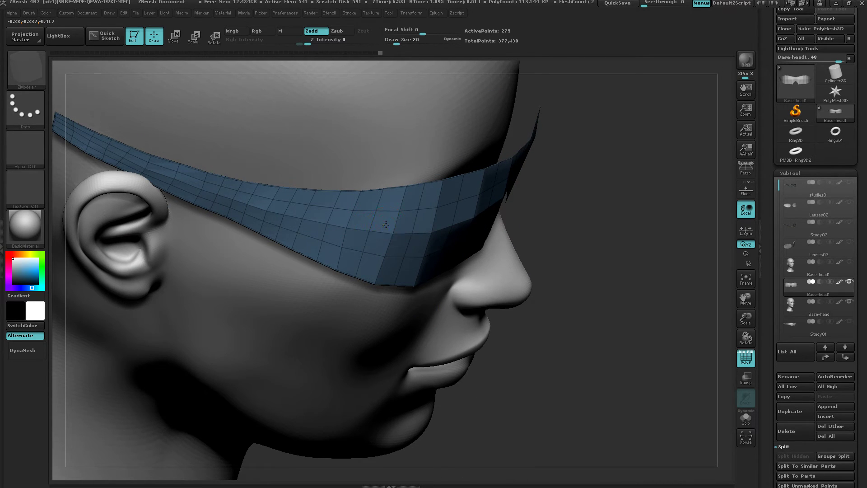
{"action": "key", "text": "space"}
{"action": "left_click", "coordinate": [431, 142]}
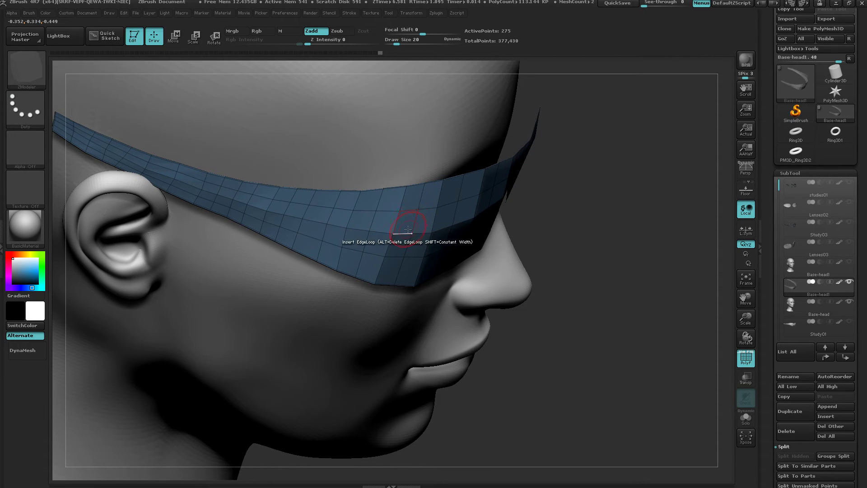
{"action": "key", "text": "space"}
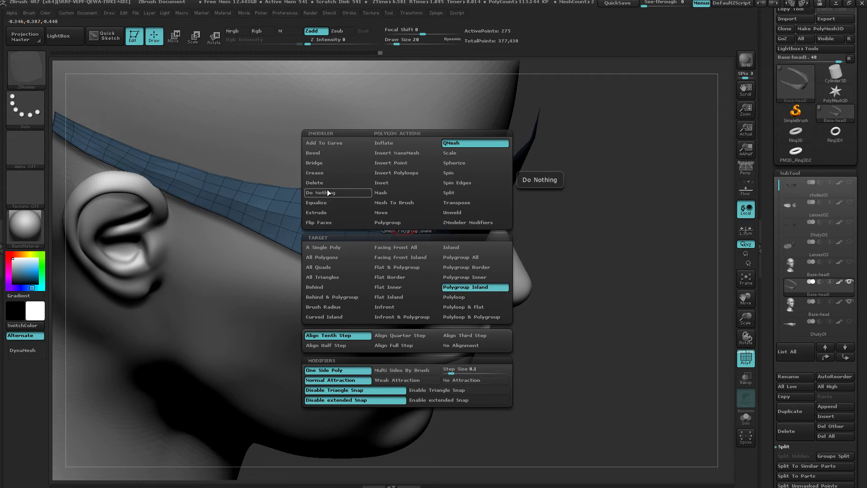
{"action": "left_click", "coordinate": [330, 257]}
Step: Try to thicken the eyewear outward with QMesh and undo the extrusion
{"action": "left_click_drag", "start_coordinate": [507, 326], "coordinate": [487, 319]}
{"action": "left_click_drag", "start_coordinate": [454, 187], "coordinate": [514, 111]}
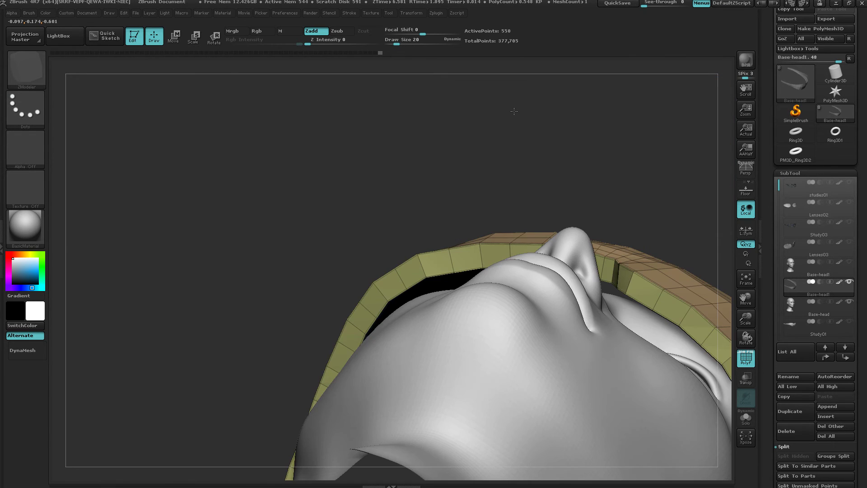
{"action": "right_click_drag", "start_coordinate": [514, 111], "coordinate": [595, 261]}
{"action": "key", "text": "ctrl+z"}
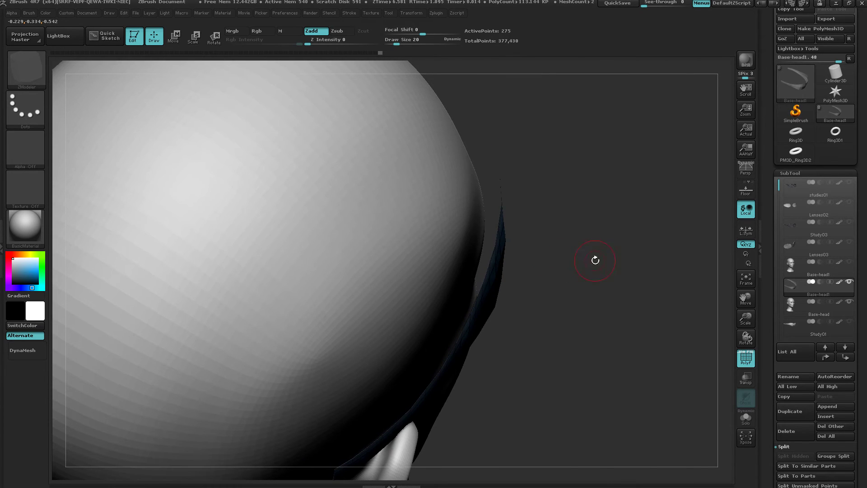
Step: Turn on double-sided display and thicken the eyewear from its inner side with QMesh on all polygons
{"action": "key", "text": "space"}
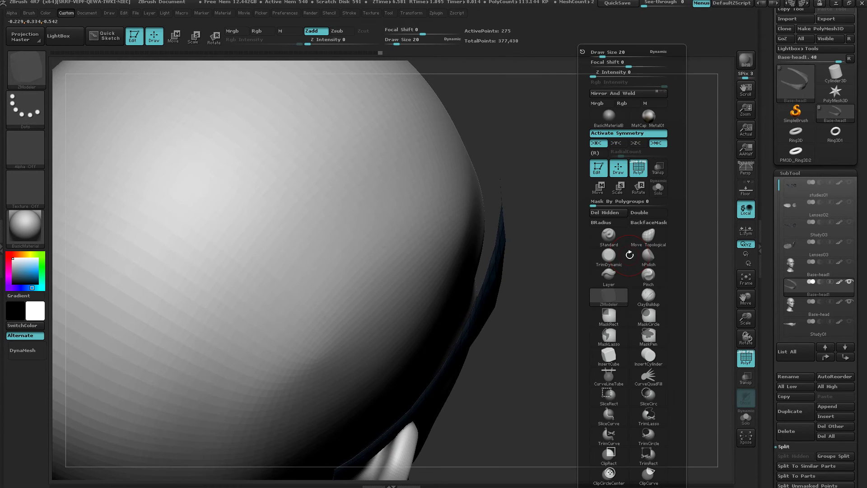
{"action": "left_click", "coordinate": [638, 213]}
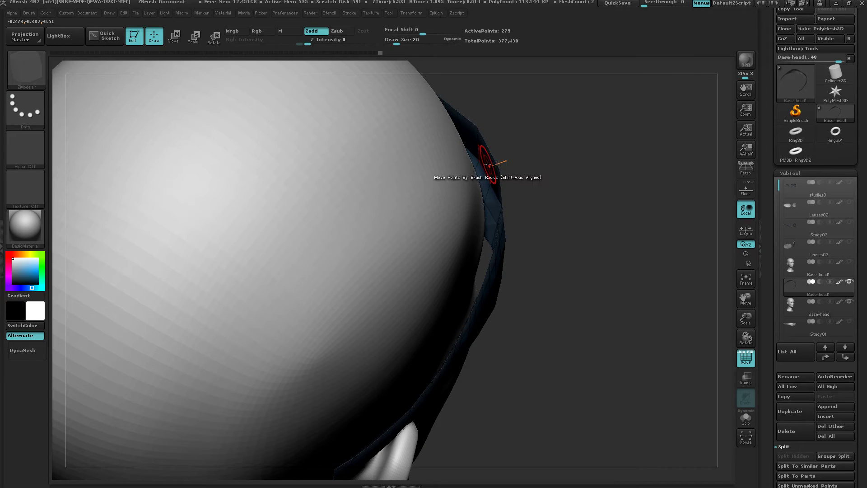
{"action": "right_click_drag", "start_coordinate": [488, 165], "coordinate": [494, 169]}
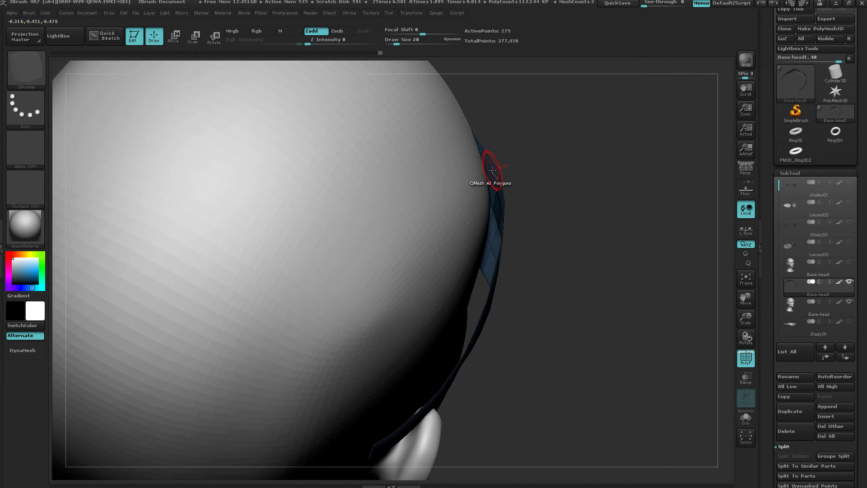
{"action": "left_click_drag", "start_coordinate": [492, 170], "coordinate": [482, 183]}
{"action": "right_click_drag", "start_coordinate": [594, 229], "coordinate": [553, 345]}
Step: Subdivide the thickened eyewear twice and inspect the smoothed surface with the polyframe hidden
{"action": "key", "text": "ctrl+d"}
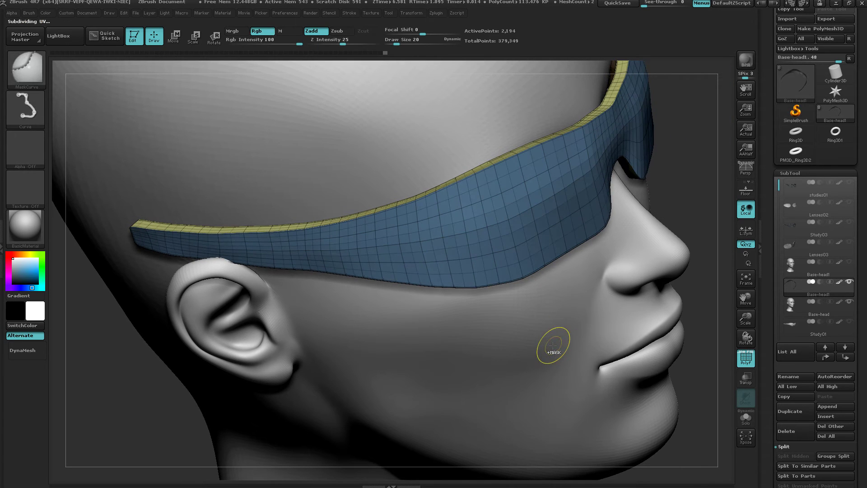
{"action": "key", "text": "g"}
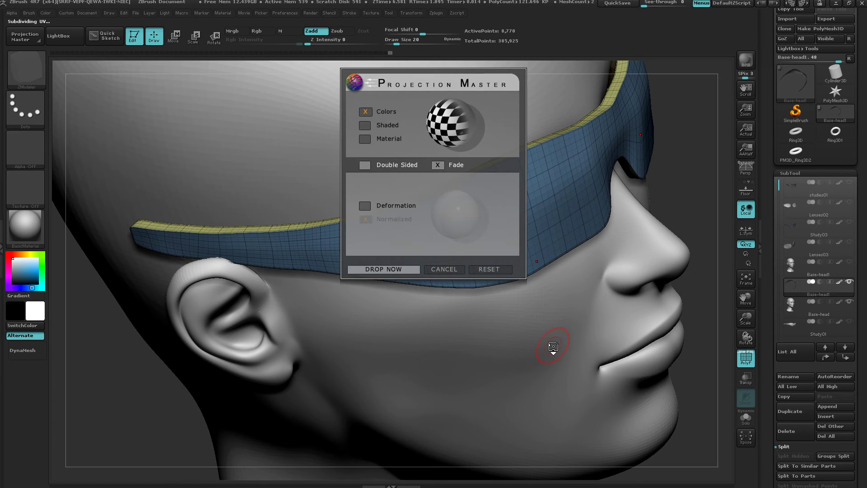
{"action": "left_click", "coordinate": [448, 269]}
{"action": "mouse_move", "coordinate": [538, 351]}
{"action": "right_mouse_down"}
{"action": "mouse_move", "coordinate": [492, 381]}
{"action": "mouse_move", "coordinate": [514, 333]}
{"action": "right_mouse_up"}
{"action": "key", "text": "shift+f"}
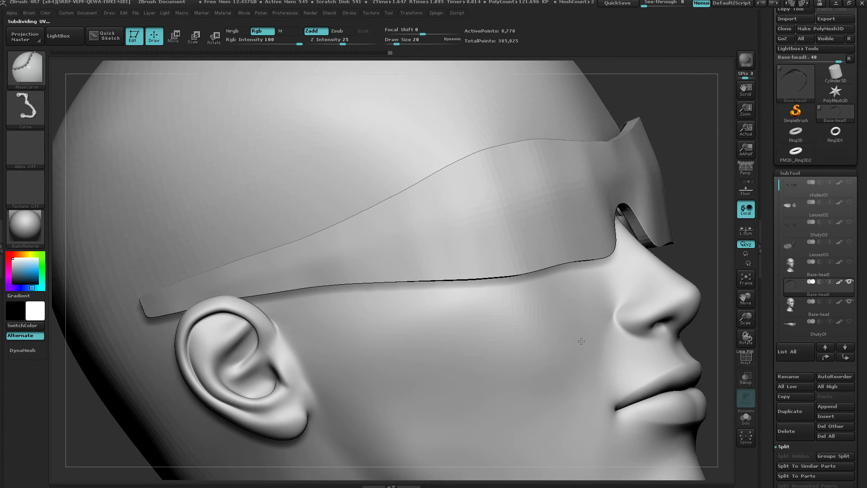
{"action": "mouse_move", "coordinate": [581, 341]}
{"action": "right_mouse_down", "text": "ctrl"}
{"action": "mouse_move", "coordinate": [524, 342]}
{"action": "mouse_move", "coordinate": [600, 337]}
{"action": "mouse_move", "coordinate": [573, 332]}
{"action": "right_mouse_up", "text": "ctrl"}
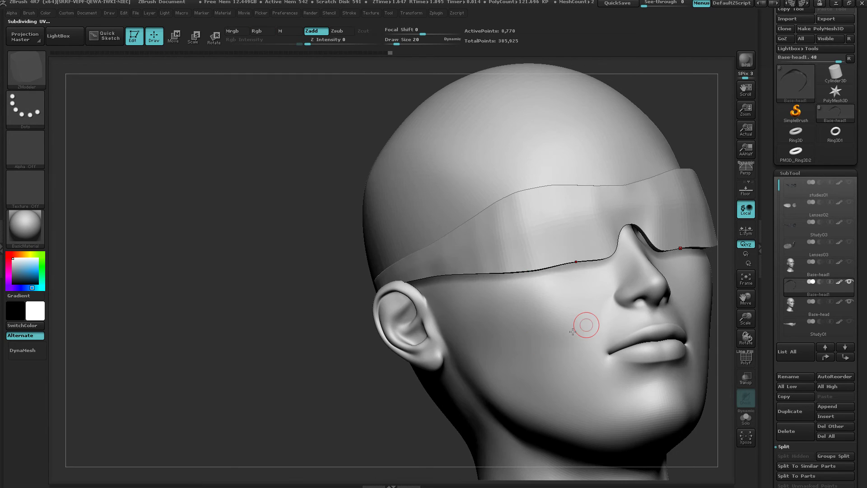
{"action": "mouse_move", "coordinate": [601, 273]}
{"action": "right_mouse_down"}
{"action": "mouse_move", "coordinate": [590, 311]}
{"action": "mouse_move", "coordinate": [568, 324]}
{"action": "right_mouse_up"}
Step: Undo the subdivision, the thickness and the evenly spread edge loops, and show the polyframe again
{"action": "key", "text": "ctrl+z"}
{"action": "key", "text": "ctrl+z"}
{"action": "key", "text": "ctrl+z"}
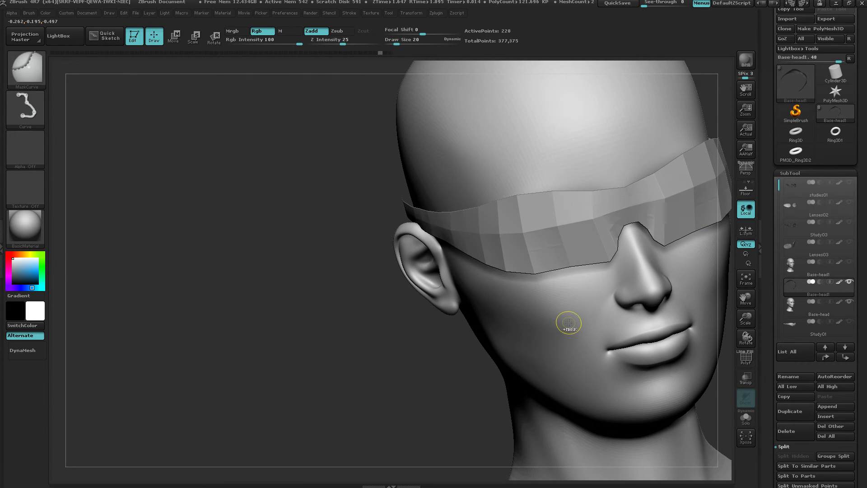
{"action": "key", "text": "shift+f"}
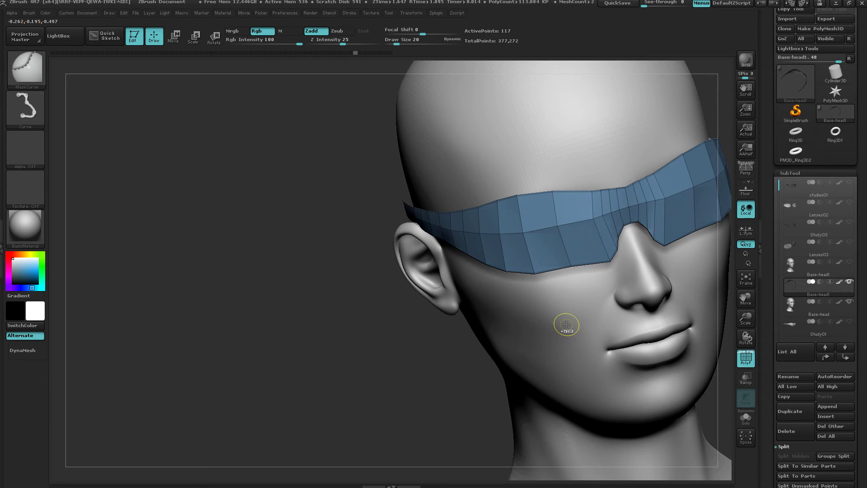
Step: Turn on double-sided display and QMesh all polygons from the inner side to give the simpler, low-poly eyewear thickness
{"action": "mouse_move", "coordinate": [553, 333]}
{"action": "left_mouse_down"}
{"action": "mouse_move", "coordinate": [548, 351]}
{"action": "mouse_move", "coordinate": [563, 320]}
{"action": "left_mouse_up"}
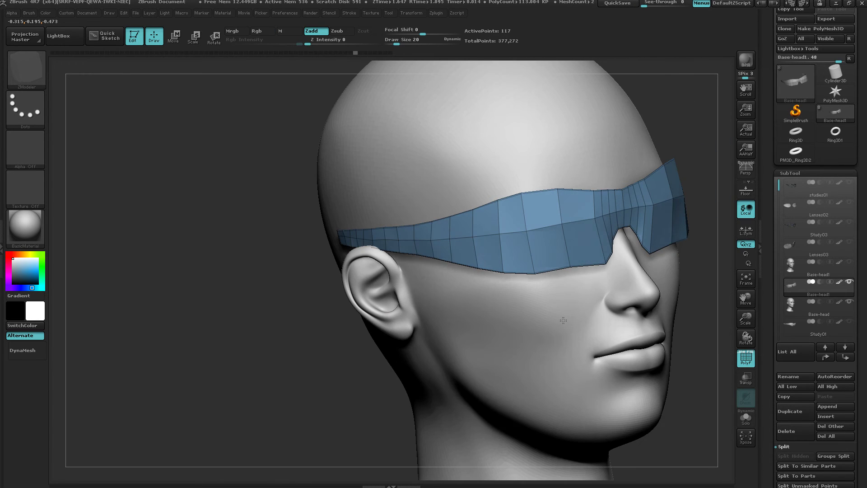
{"action": "key", "text": "ctrl"}
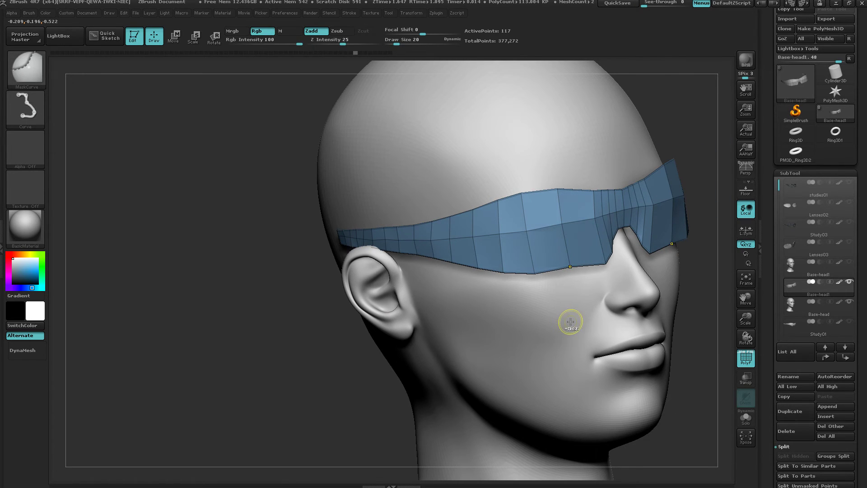
{"action": "right_click_drag", "start_coordinate": [534, 340], "coordinate": [536, 344], "text": "ctrl"}
{"action": "right_click_drag", "start_coordinate": [493, 309], "coordinate": [511, 339]}
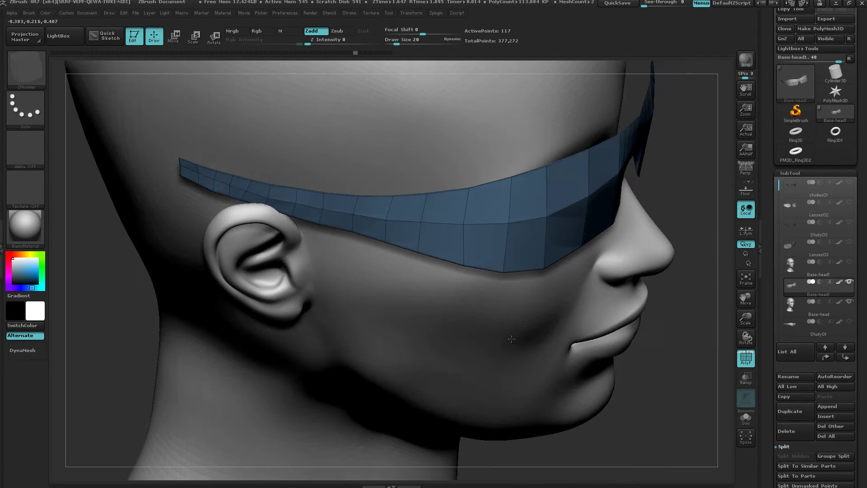
{"action": "mouse_move", "coordinate": [513, 214]}
{"action": "left_mouse_down"}
{"action": "mouse_move", "coordinate": [532, 199]}
{"action": "mouse_move", "coordinate": [540, 229]}
{"action": "left_mouse_up"}
{"action": "key", "text": "space"}
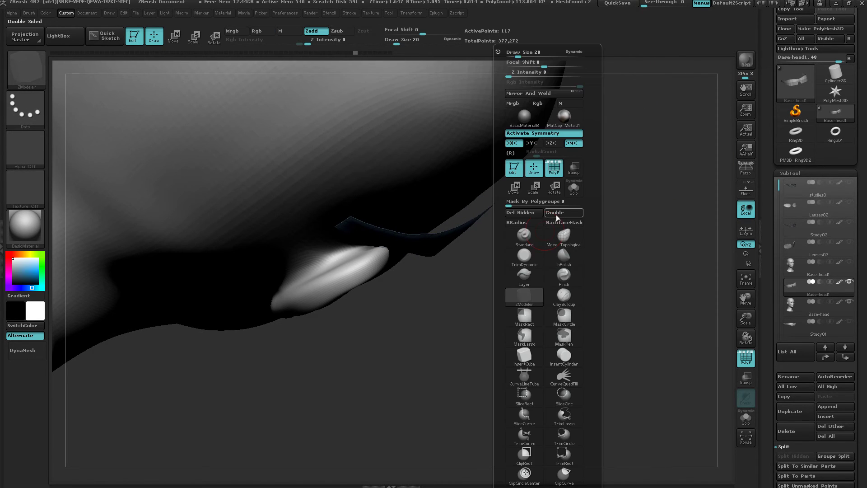
{"action": "left_click", "coordinate": [556, 215]}
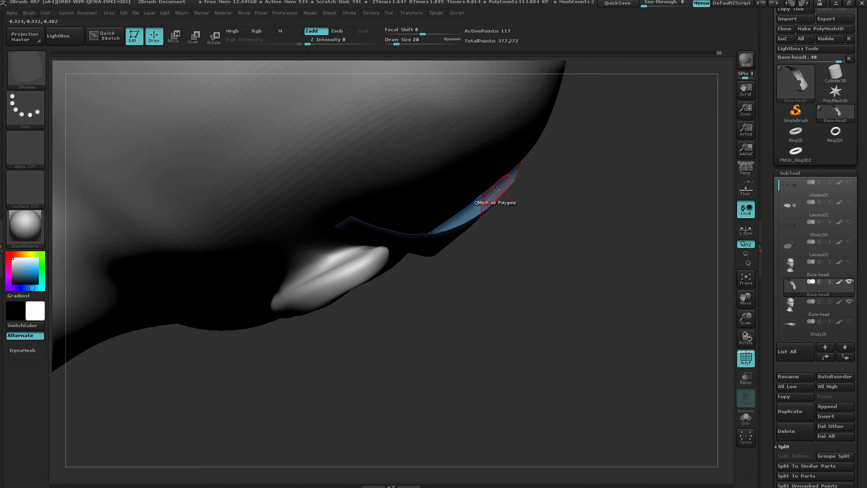
{"action": "left_click_drag", "start_coordinate": [496, 190], "coordinate": [483, 187]}
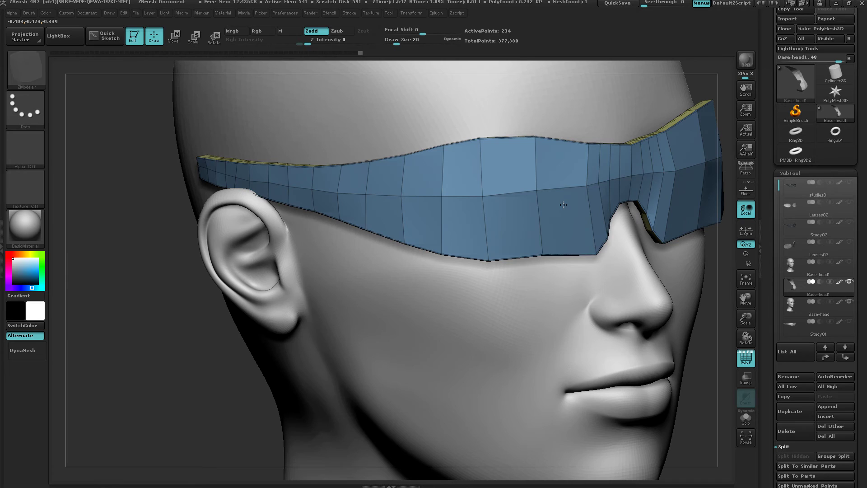
Step: Subdivide the thickened eyewear three times and hide the polyframe to check its smooth surface
{"action": "key", "text": "ctrl"}
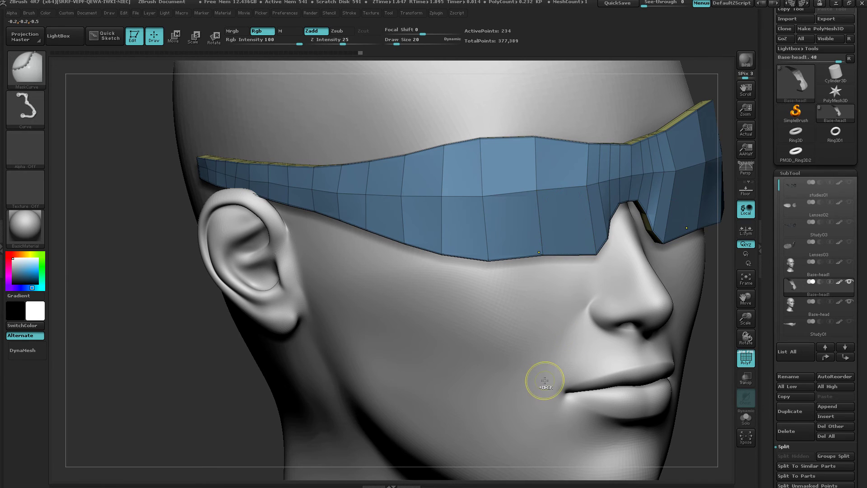
{"action": "key", "text": "ctrl+d"}
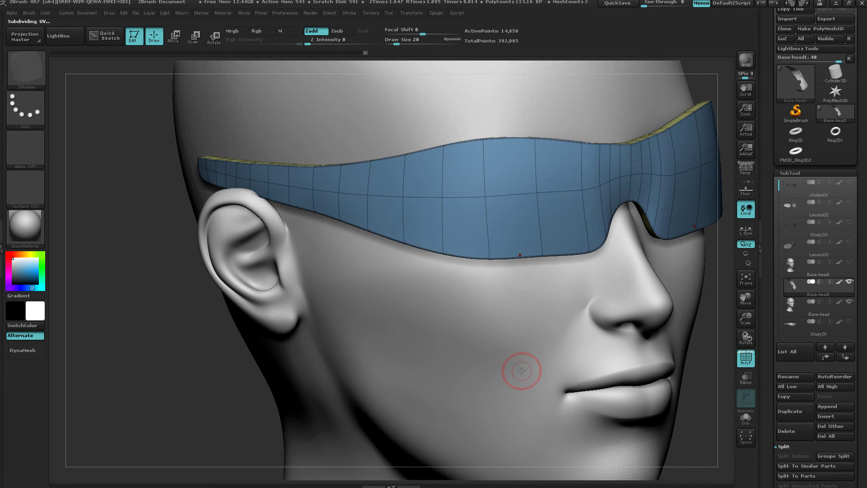
{"action": "key", "text": "shift+f"}
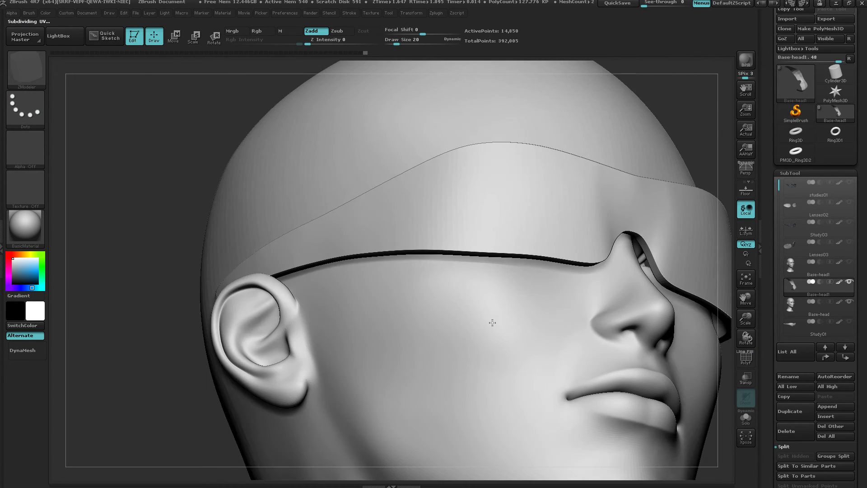
{"action": "right_click_drag", "start_coordinate": [492, 322], "coordinate": [505, 371]}
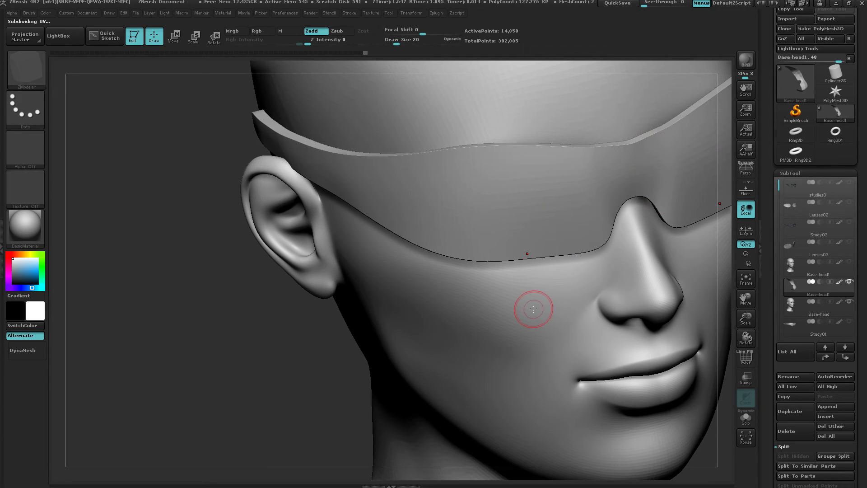
Step: Undo the eyewear edits back to the thickened low-poly shell without extra edge loops beside the nose, and show the polyframe
{"action": "right_click_drag", "start_coordinate": [533, 309], "coordinate": [578, 287]}
{"action": "key", "text": "f"}
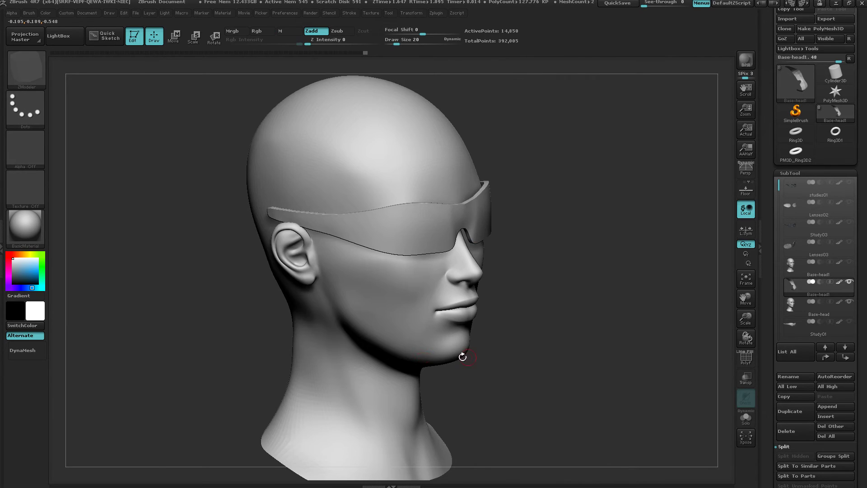
{"action": "mouse_move", "coordinate": [464, 354]}
{"action": "right_mouse_down"}
{"action": "mouse_move", "coordinate": [464, 343]}
{"action": "mouse_move", "coordinate": [427, 343]}
{"action": "mouse_move", "coordinate": [481, 327]}
{"action": "right_mouse_up"}
{"action": "key", "text": "ctrl+z"}
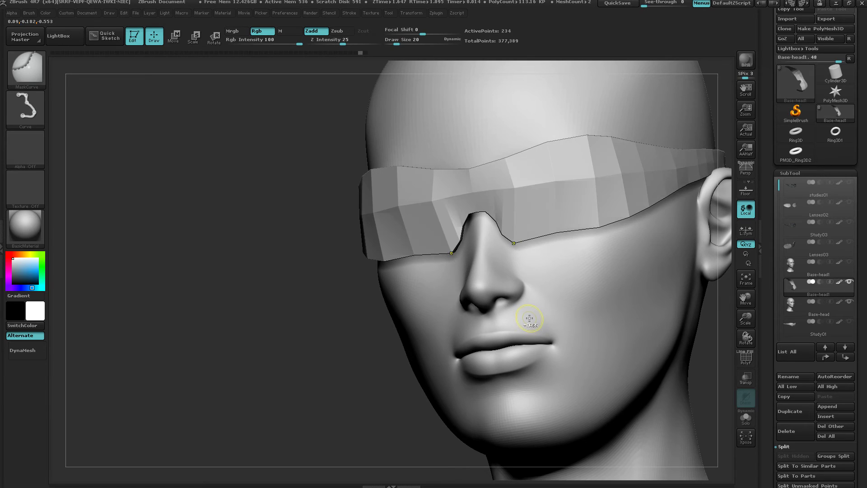
{"action": "key", "text": "ctrl+z"}
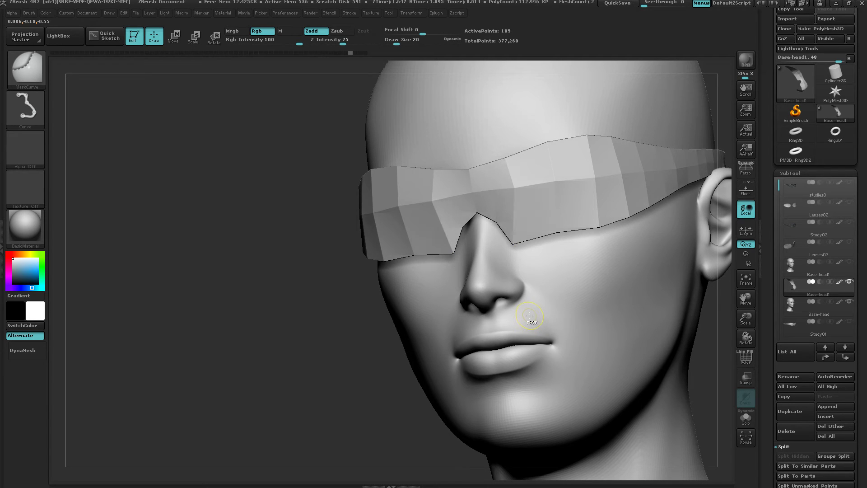
{"action": "key", "text": "shift+f"}
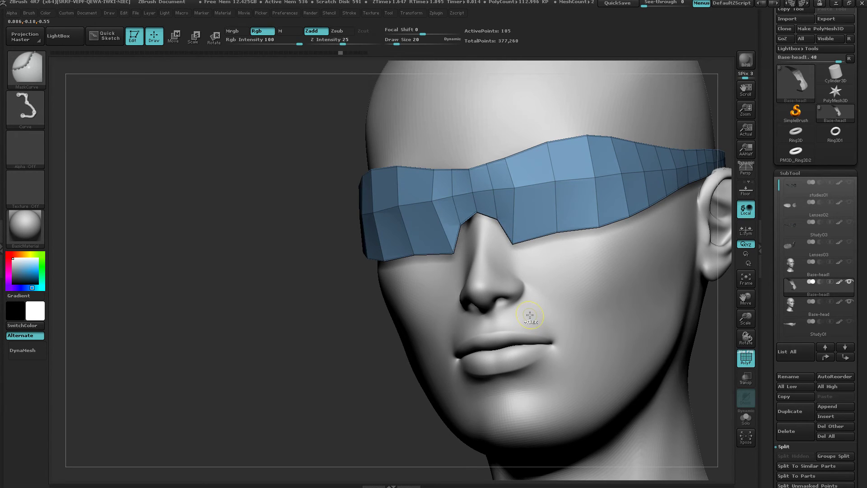
{"action": "key", "text": "ctrl+z"}
{"action": "key", "text": "ctrl+z"}
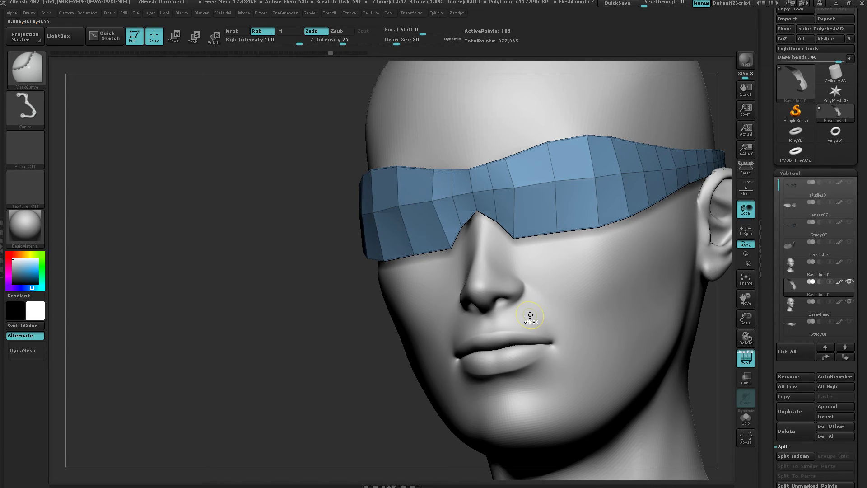
{"action": "key", "text": "ctrl+z"}
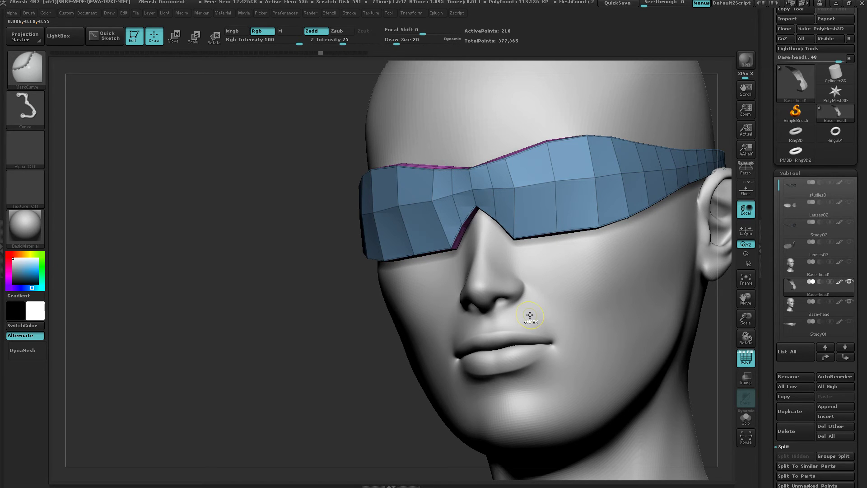
{"action": "key", "text": "ctrl+z"}
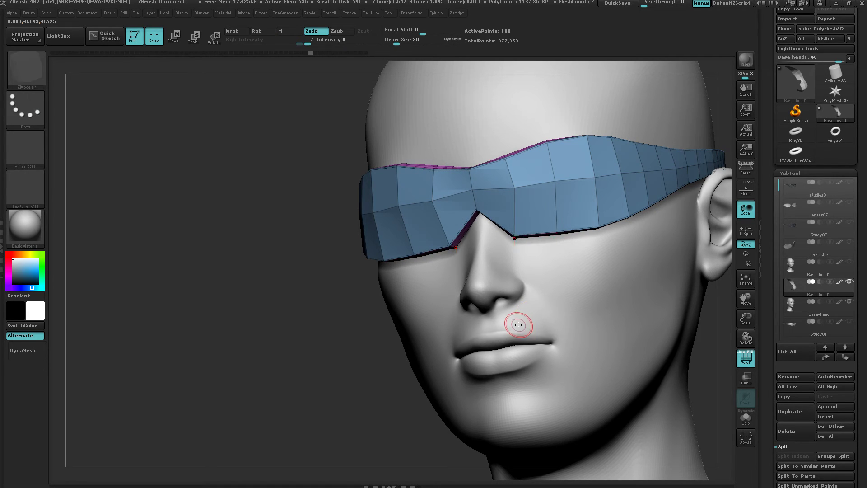
Step: Subdivide the thickened eyewear to examine its smoothed nose notch, and undo the subdivision
{"action": "right_click_drag", "start_coordinate": [519, 325], "coordinate": [574, 334]}
{"action": "key", "text": "ctrl+d"}
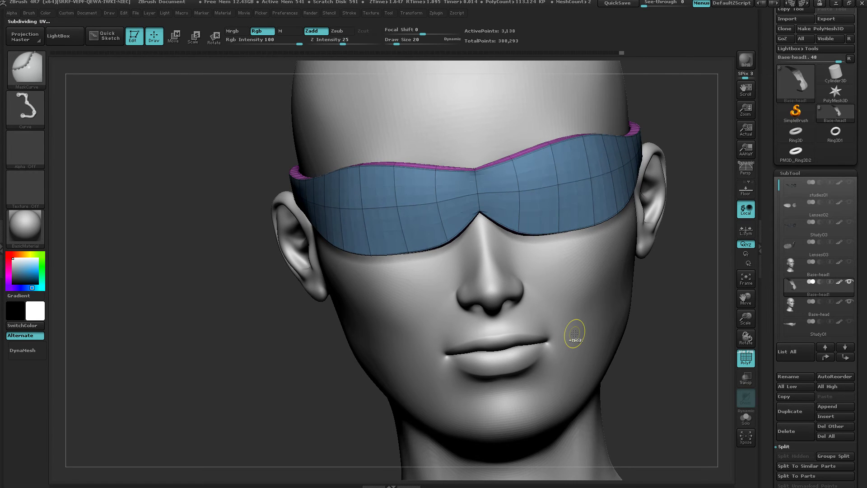
{"action": "left_click_drag", "start_coordinate": [519, 356], "coordinate": [542, 315]}
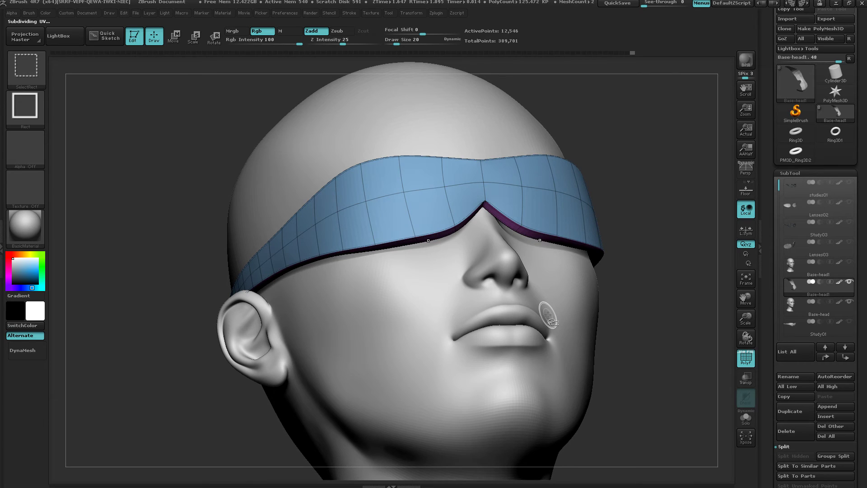
{"action": "right_click_drag", "start_coordinate": [517, 305], "coordinate": [508, 340]}
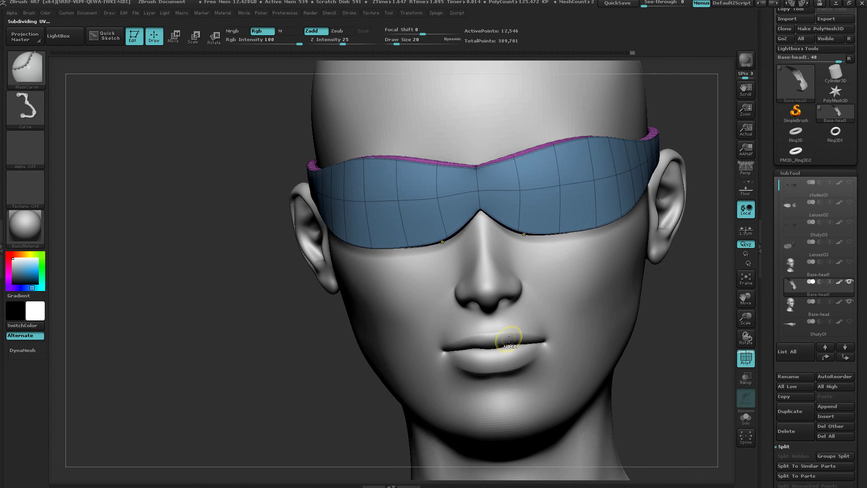
{"action": "key", "text": "ctrl+z"}
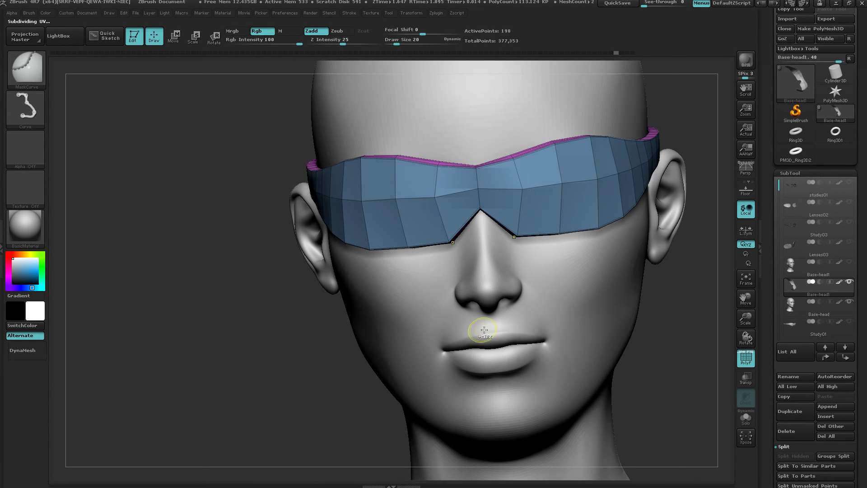
Step: Insert a vertical edge loop on each side of the eyewear's centre line above the nose
{"action": "mouse_move", "coordinate": [481, 300]}
{"action": "right_mouse_down"}
{"action": "mouse_move", "coordinate": [481, 276]}
{"action": "mouse_move", "coordinate": [492, 312]}
{"action": "right_mouse_up"}
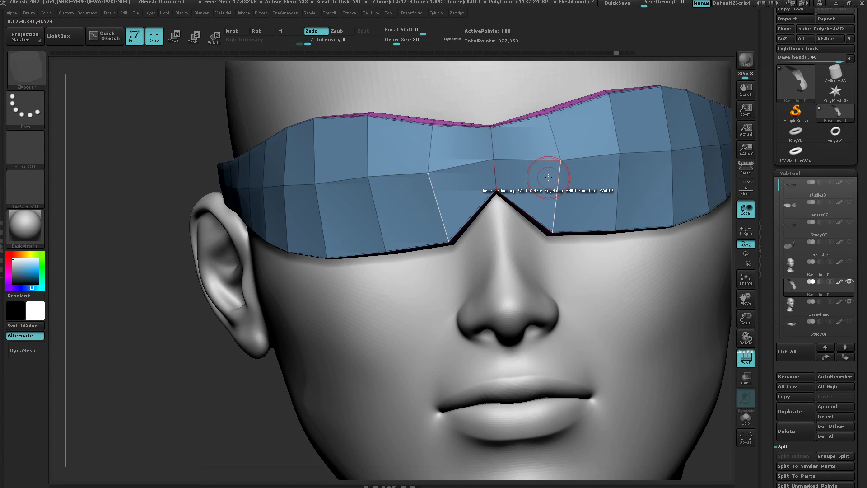
{"action": "left_click", "coordinate": [519, 158]}
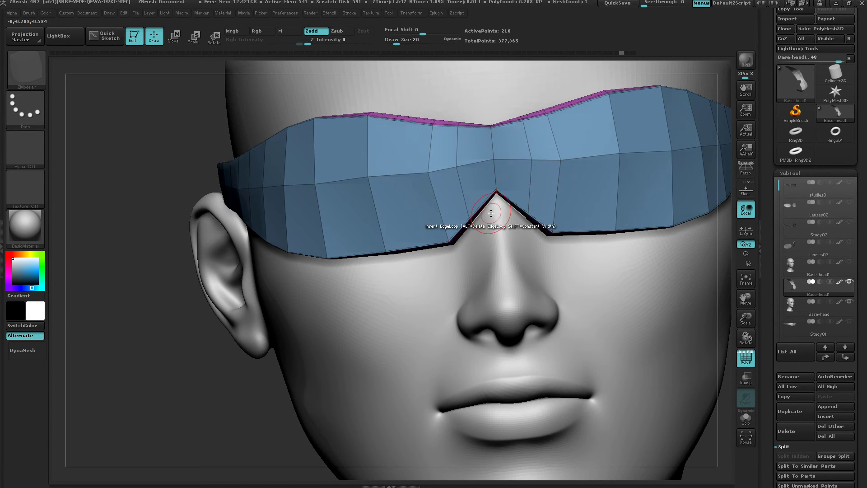
{"action": "mouse_move", "coordinate": [493, 230]}
{"action": "right_mouse_down"}
{"action": "mouse_move", "coordinate": [490, 214]}
{"action": "mouse_move", "coordinate": [495, 248]}
{"action": "right_mouse_up"}
{"action": "right_click_drag", "start_coordinate": [479, 208], "coordinate": [510, 175], "text": "ctrl"}
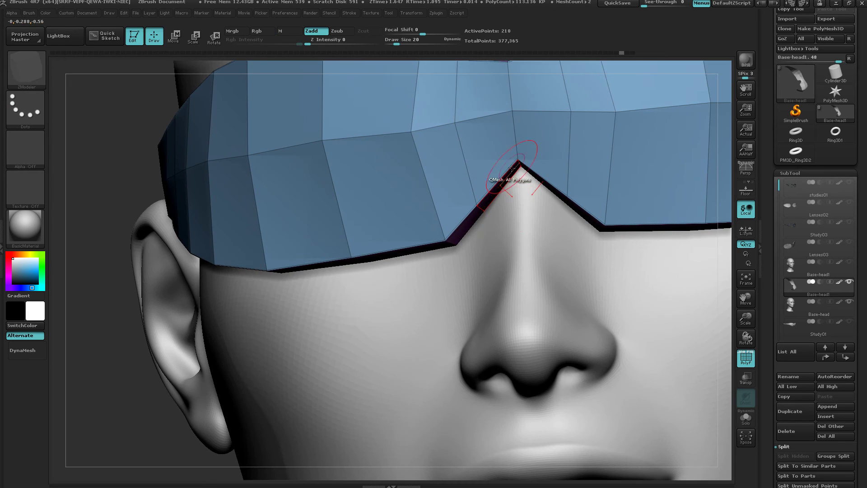
{"action": "right_click_drag", "start_coordinate": [529, 301], "coordinate": [474, 252]}
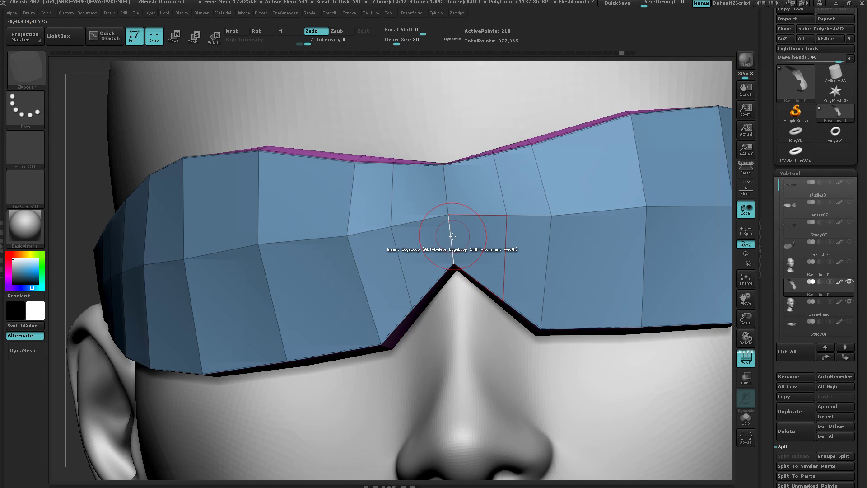
Step: Try a complete edge loop bevel on the centre line above the nose, and undo it with the inserted side loops
{"action": "key", "text": "space"}
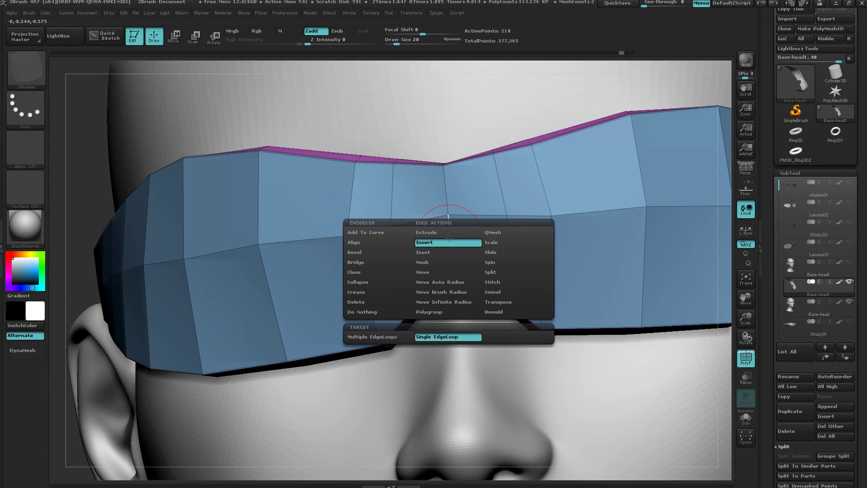
{"action": "left_click", "coordinate": [394, 252]}
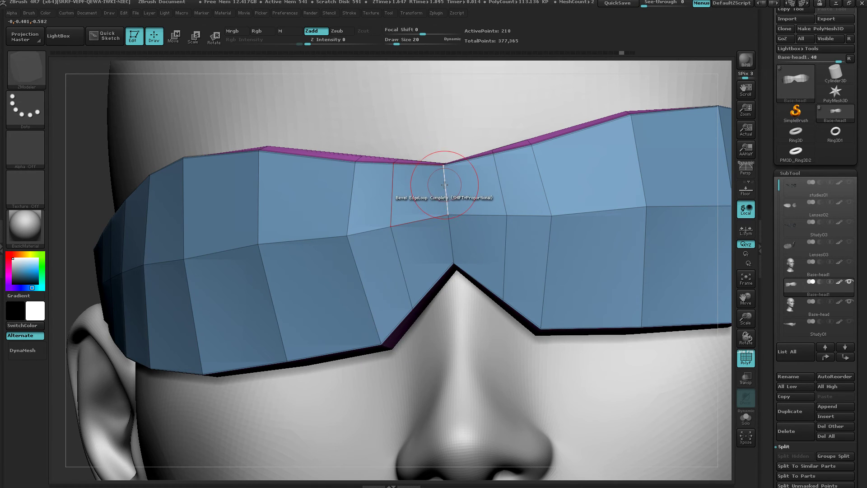
{"action": "left_click_drag", "start_coordinate": [446, 186], "coordinate": [455, 202]}
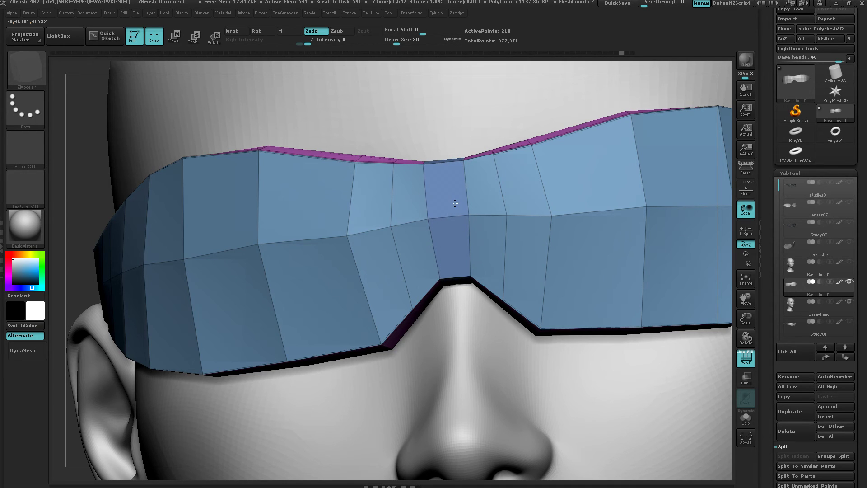
{"action": "key", "text": "ctrl+z"}
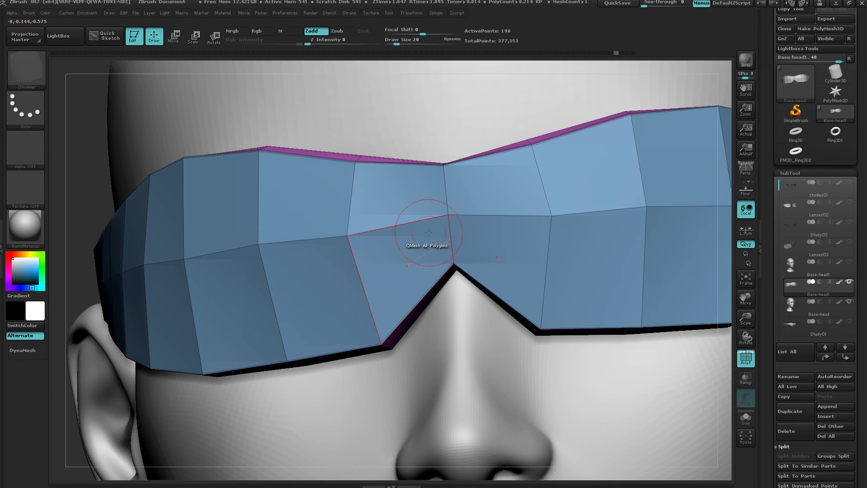
Step: Bevel the eyewear's vertical centre edge loop into a wide bridge strip, and set the edge action to Insert with Single EdgeLoop
{"action": "left_click_drag", "start_coordinate": [446, 199], "coordinate": [464, 229]}
{"action": "key", "text": "space"}
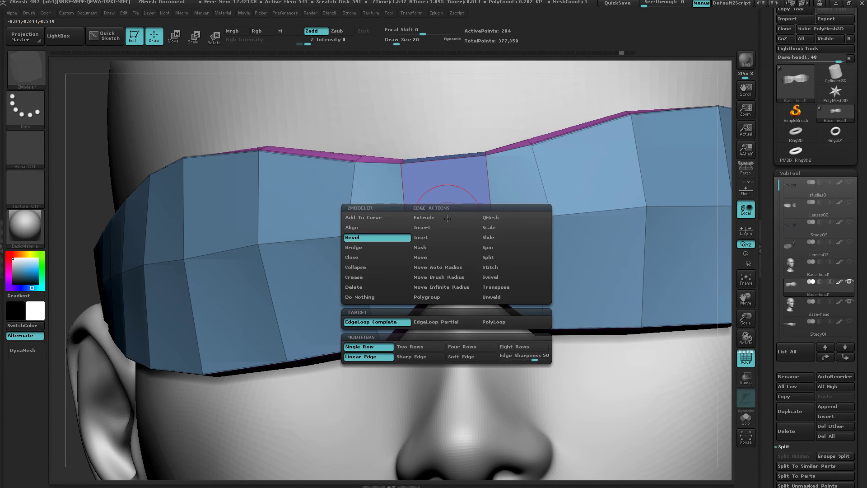
{"action": "left_click", "coordinate": [421, 227]}
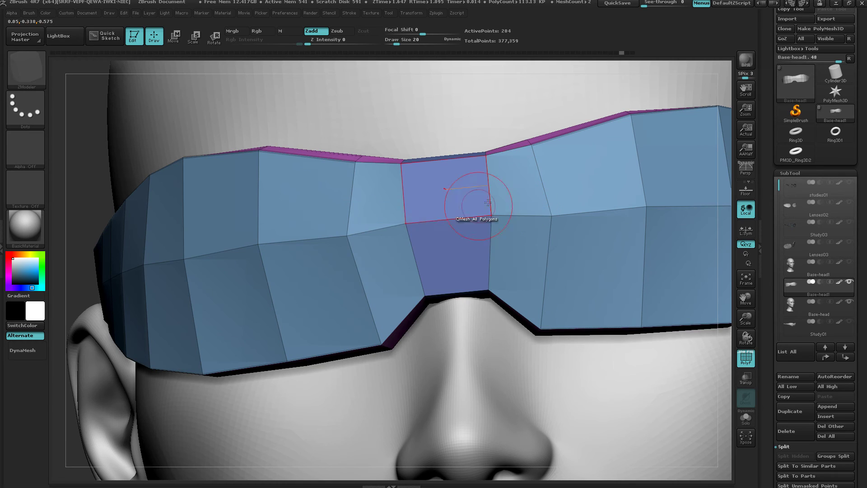
Step: Try inserting a single vertical edge loop by eye along the middle of the bridge strip, and undo it
{"action": "left_click", "coordinate": [446, 219]}
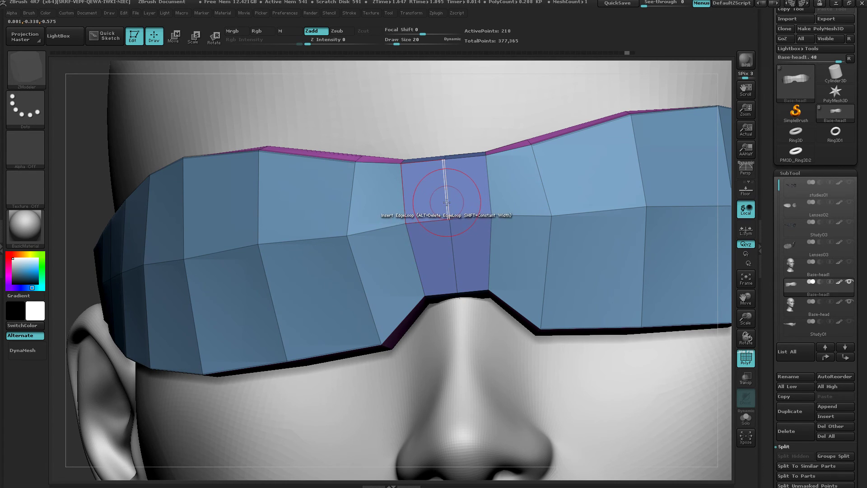
{"action": "left_click", "coordinate": [452, 242], "text": "alt"}
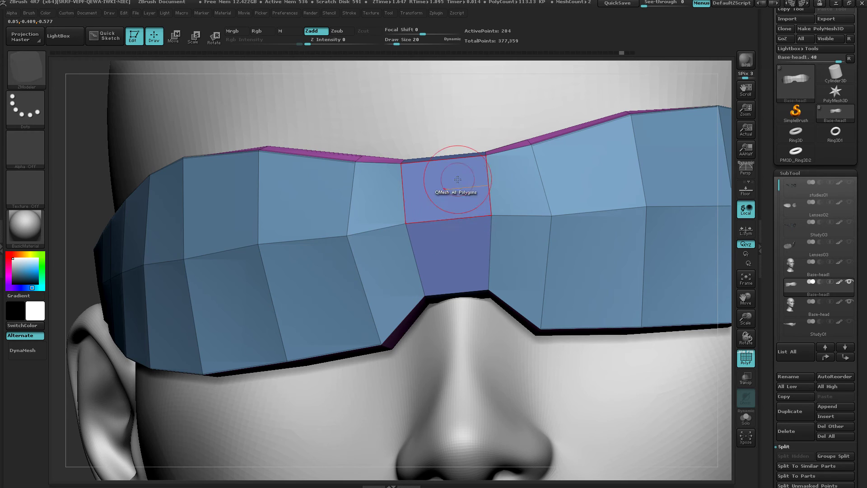
{"action": "left_click", "coordinate": [447, 218]}
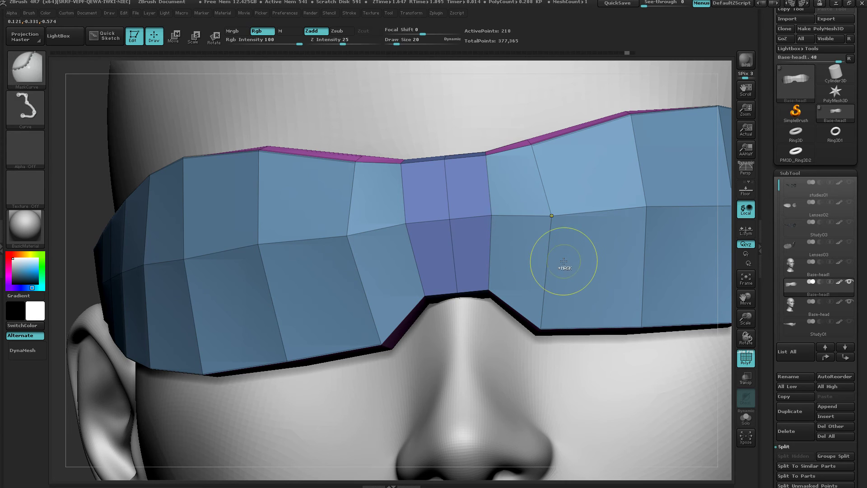
{"action": "key", "text": "ctrl+z"}
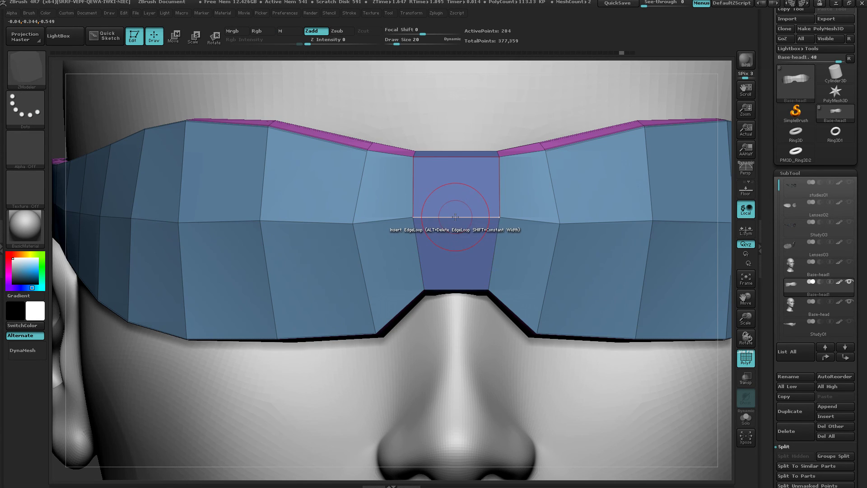
Step: Insert an exactly centred vertical edge loop in the bridge strip using the Multiple EdgeLoops target
{"action": "key", "text": "space"}
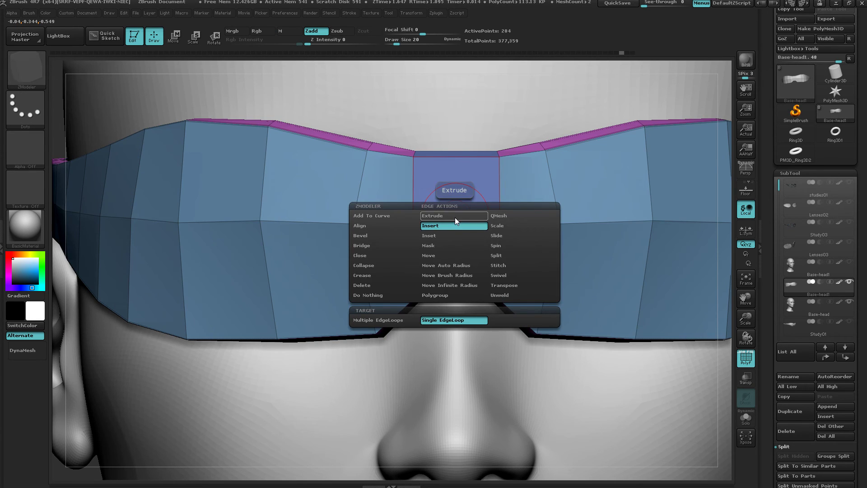
{"action": "left_click", "coordinate": [393, 321]}
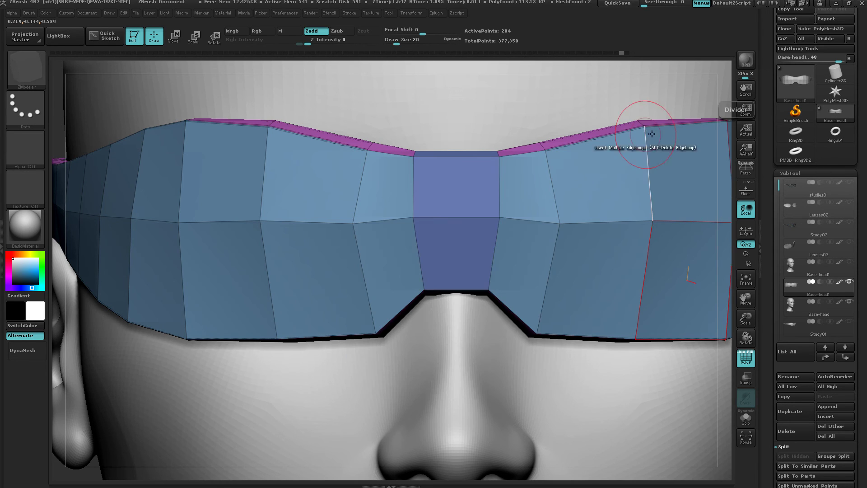
{"action": "left_click", "coordinate": [457, 220]}
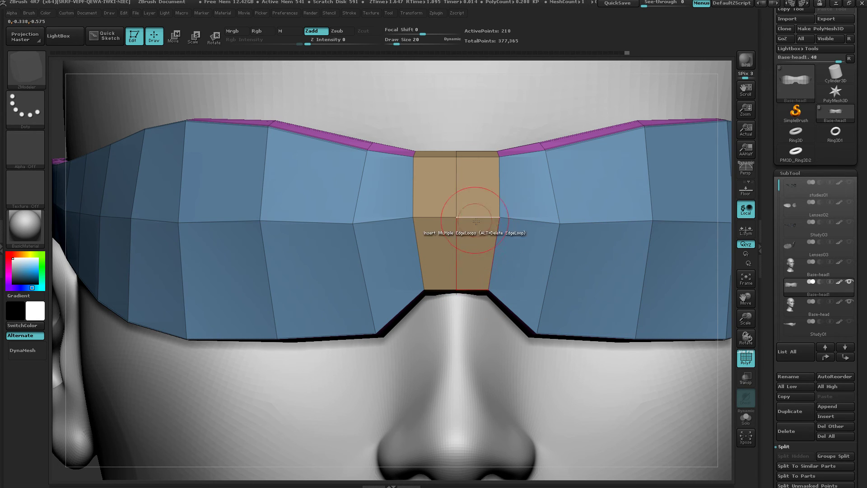
{"action": "key", "text": "ctrl+z"}
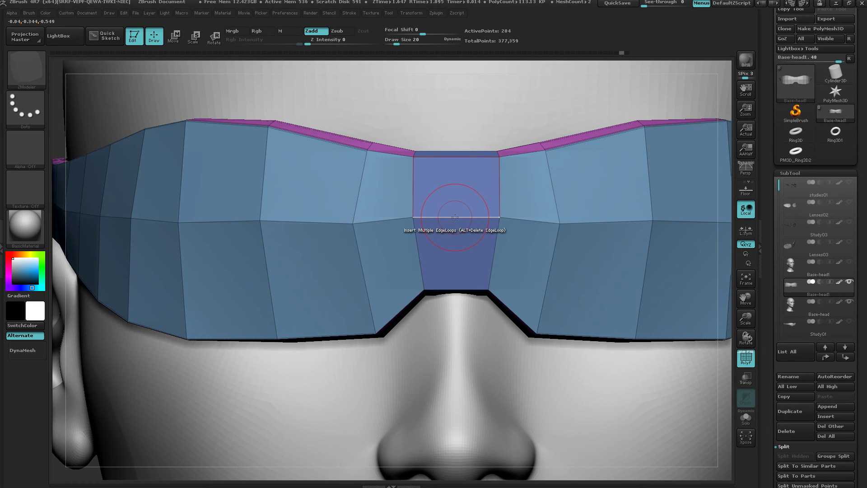
{"action": "key", "text": "space"}
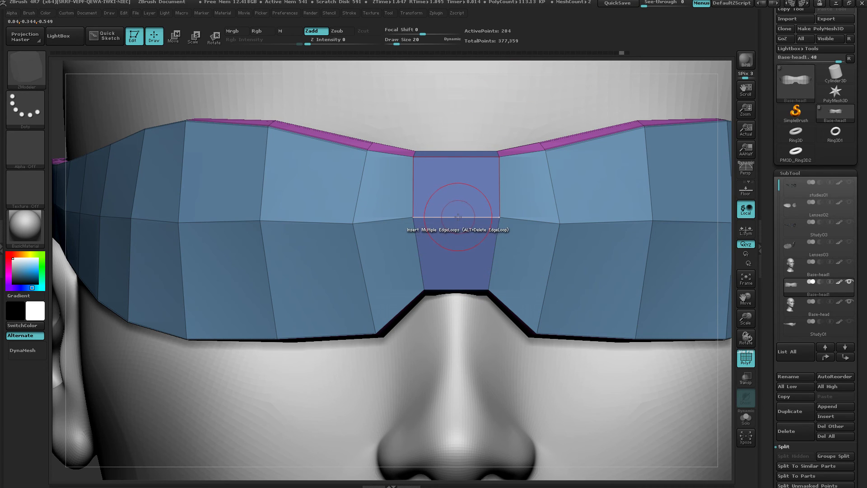
{"action": "left_click", "coordinate": [453, 218]}
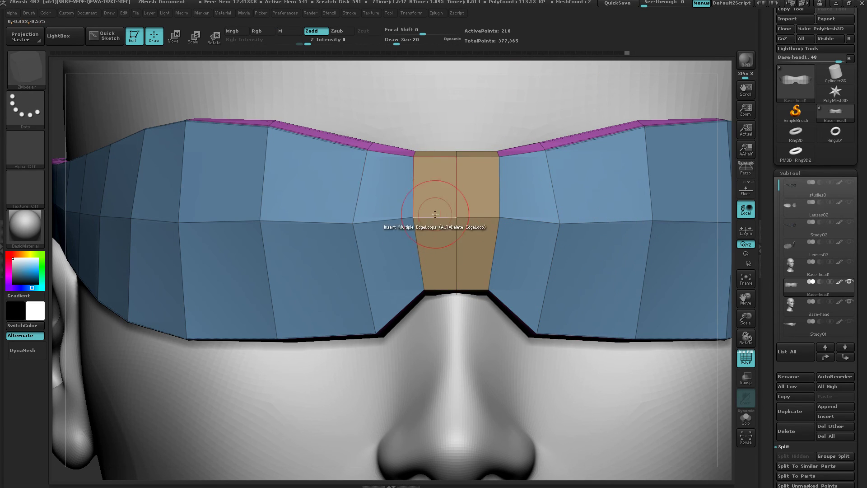
Step: Bevel the bridge's centre edge loop into a narrow strip with EdgeLoop Complete, Single Row and Linear Edge
{"action": "key", "text": "space"}
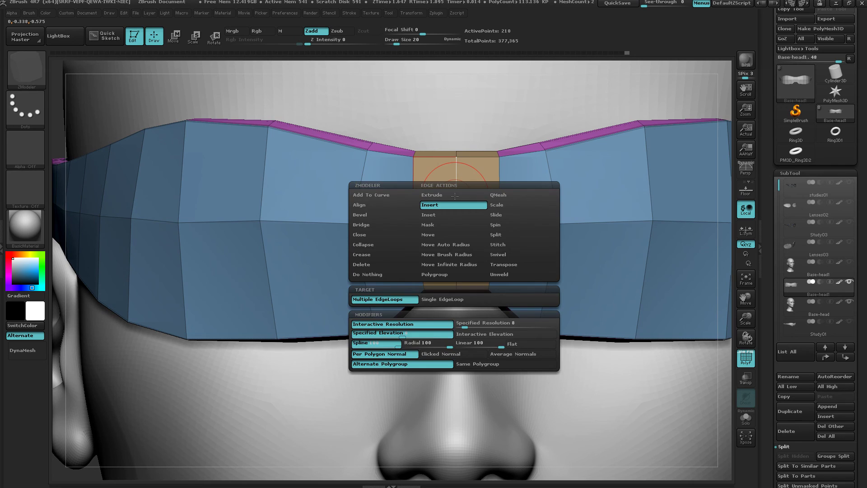
{"action": "left_click", "coordinate": [382, 216]}
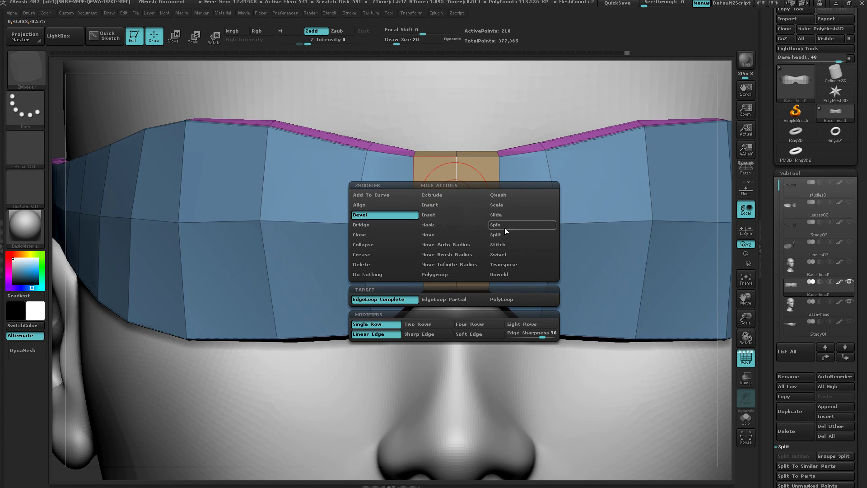
{"action": "left_click", "coordinate": [459, 186]}
{"action": "left_click_drag", "start_coordinate": [458, 186], "coordinate": [459, 178]}
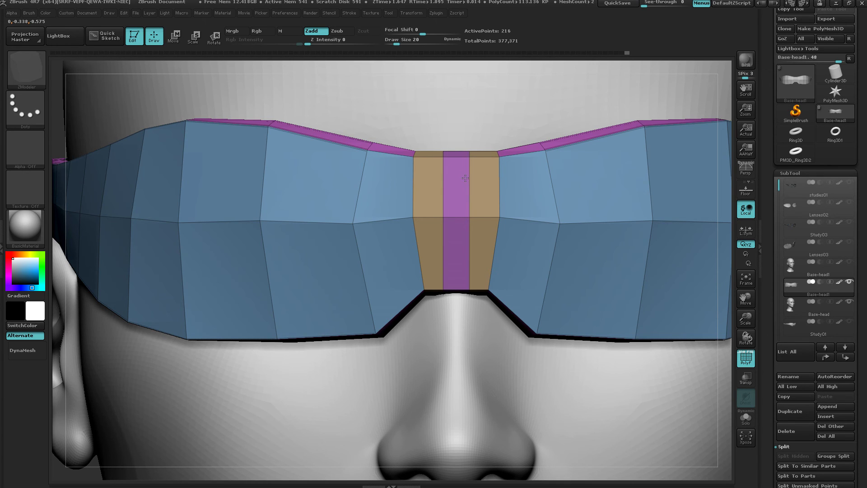
Step: Deepen the eyewear's nose notch with the Move Topological brush at draw size 62, pulling its lower corners down and the bridge's lower edge up
{"action": "mouse_move", "coordinate": [471, 214]}
{"action": "right_mouse_down"}
{"action": "mouse_move", "coordinate": [470, 162]}
{"action": "mouse_move", "coordinate": [466, 239]}
{"action": "mouse_move", "coordinate": [479, 245]}
{"action": "mouse_move", "coordinate": [480, 289]}
{"action": "mouse_move", "coordinate": [479, 216]}
{"action": "right_mouse_up"}
{"action": "mouse_move", "coordinate": [603, 232]}
{"action": "right_mouse_down"}
{"action": "mouse_move", "coordinate": [567, 226]}
{"action": "mouse_move", "coordinate": [590, 221]}
{"action": "right_mouse_up"}
{"action": "key", "text": "space"}
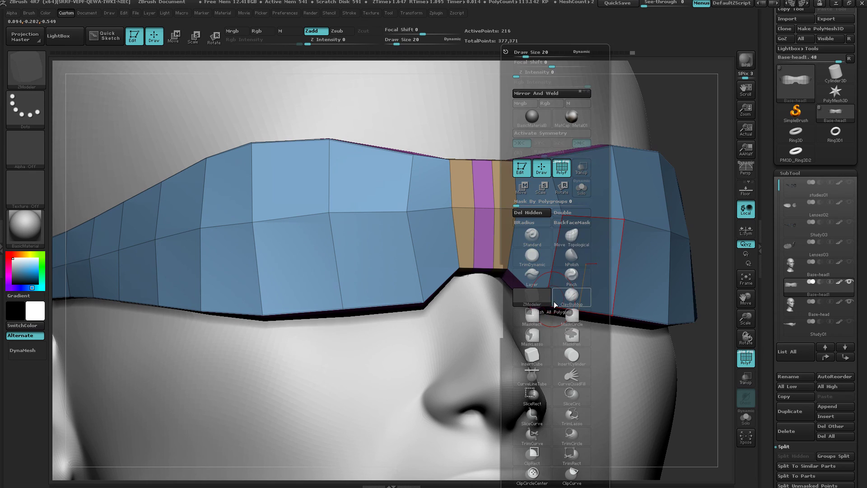
{"action": "left_click", "coordinate": [571, 237]}
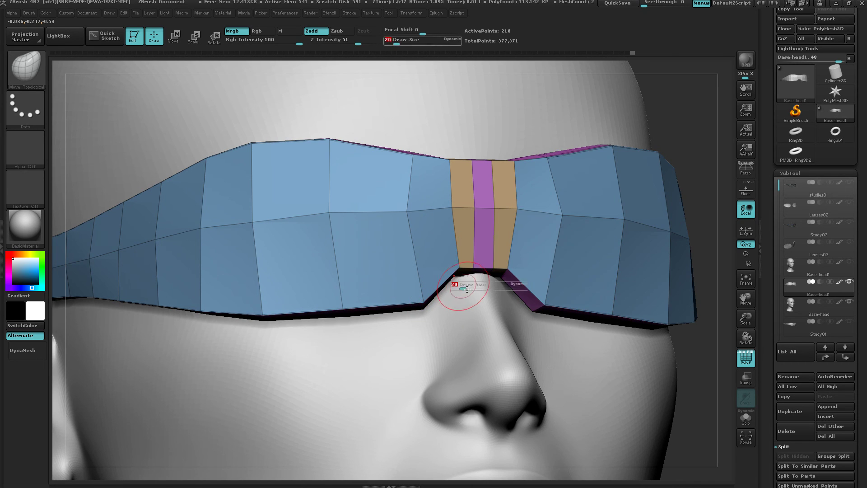
{"action": "key", "text": "s"}
{"action": "mouse_move", "coordinate": [435, 337]}
{"action": "left_mouse_down"}
{"action": "mouse_move", "coordinate": [443, 338]}
{"action": "mouse_move", "coordinate": [433, 332]}
{"action": "left_mouse_up"}
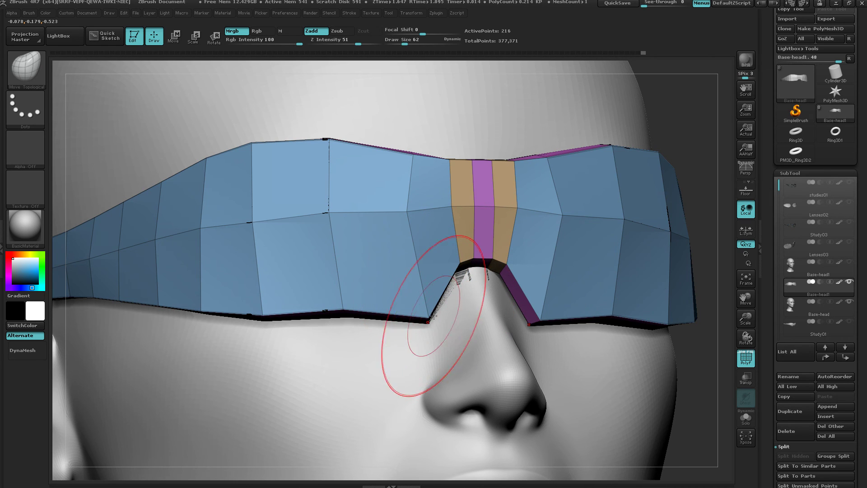
{"action": "left_click_drag", "start_coordinate": [435, 309], "coordinate": [437, 311]}
Step: Switch back to ZModeler and bevel the vertical edge loops running through the nose notch's lower corners into strips on both sides
{"action": "right_click_drag", "start_coordinate": [446, 316], "coordinate": [430, 282]}
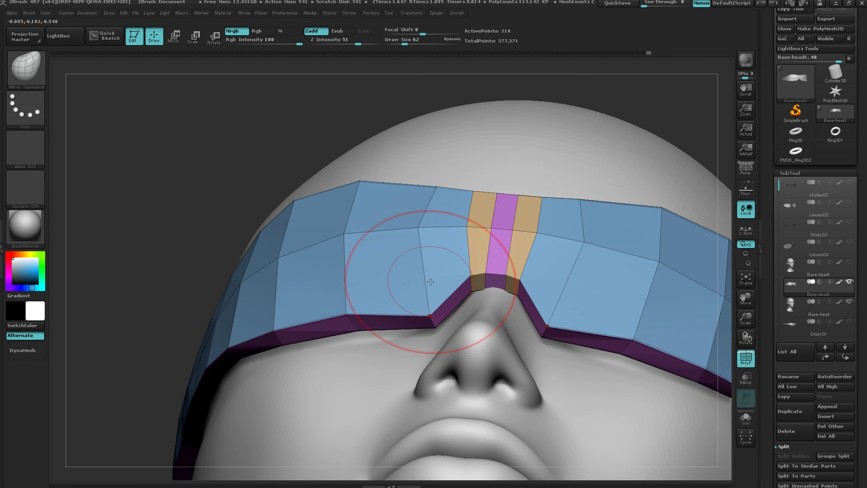
{"action": "key", "text": "space"}
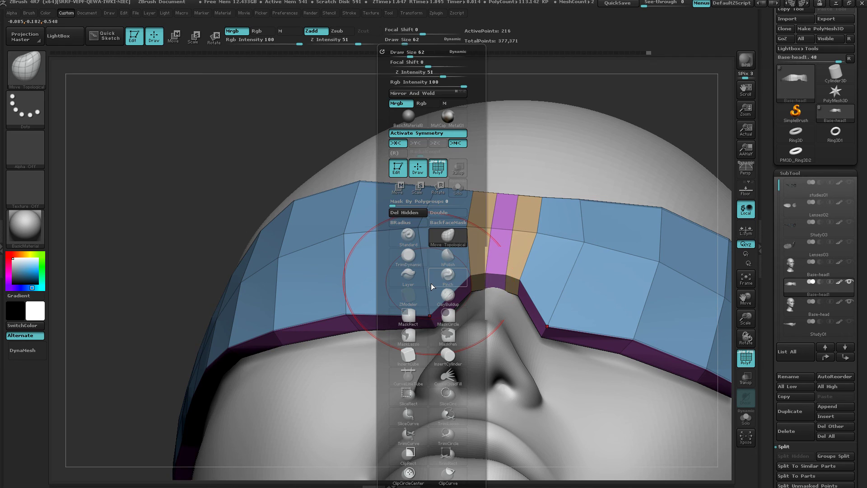
{"action": "left_click", "coordinate": [407, 296]}
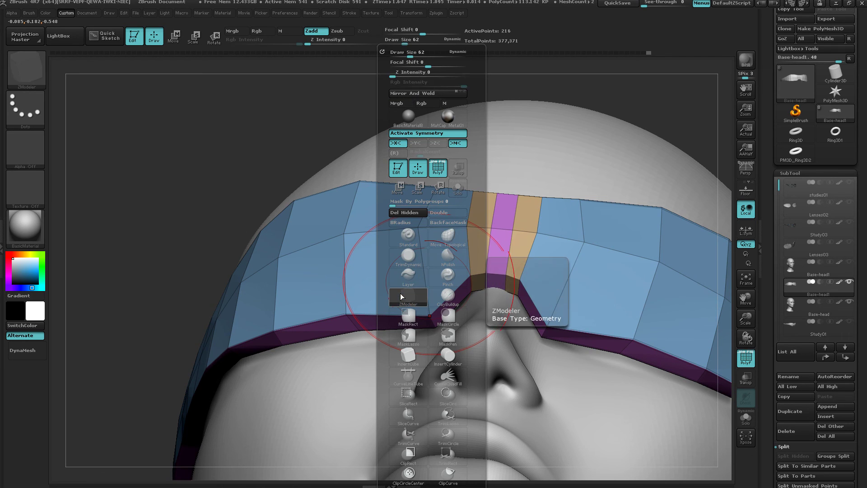
{"action": "left_click_drag", "start_coordinate": [428, 271], "coordinate": [425, 262]}
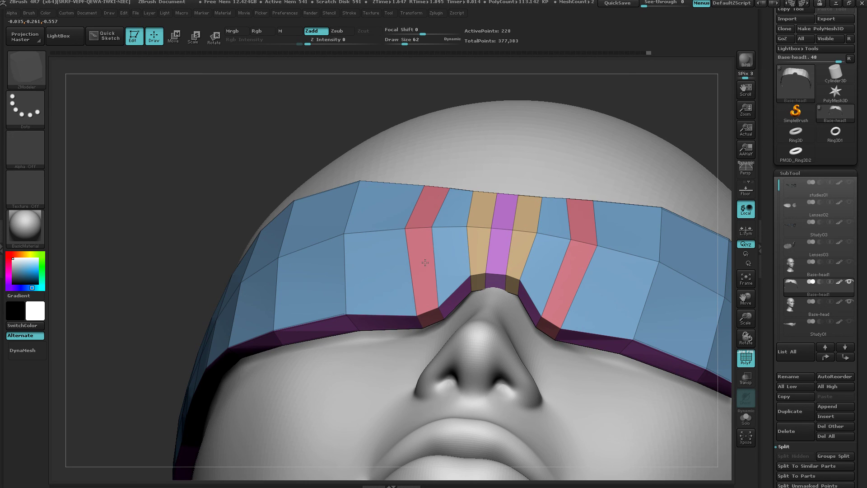
Step: Regroup the eyewear's polygroups by normals so the thin rim and the broad front faces form separate groups
{"action": "right_click_drag", "start_coordinate": [474, 230], "coordinate": [452, 212]}
{"action": "right_click_drag", "start_coordinate": [343, 253], "coordinate": [444, 320]}
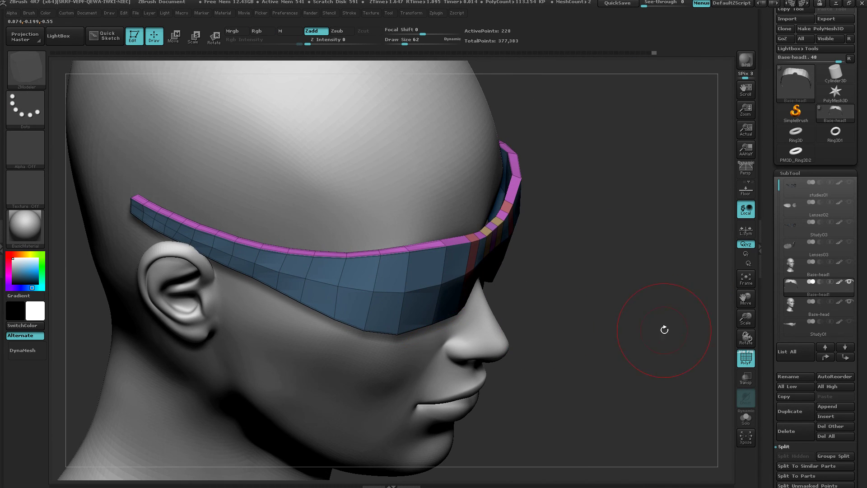
{"action": "left_click_drag", "start_coordinate": [664, 330], "coordinate": [714, 315]}
{"action": "left_click_drag", "start_coordinate": [859, 355], "coordinate": [862, 215]}
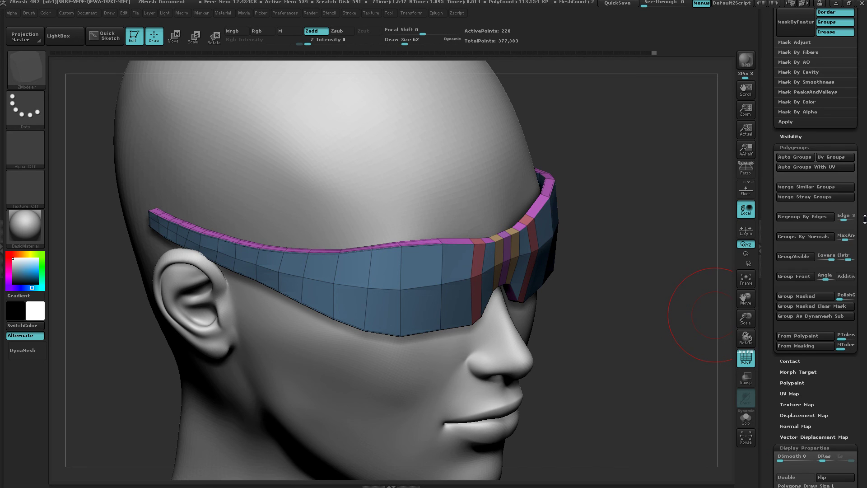
{"action": "left_click", "coordinate": [810, 237]}
{"action": "left_click_drag", "start_coordinate": [632, 307], "coordinate": [576, 370]}
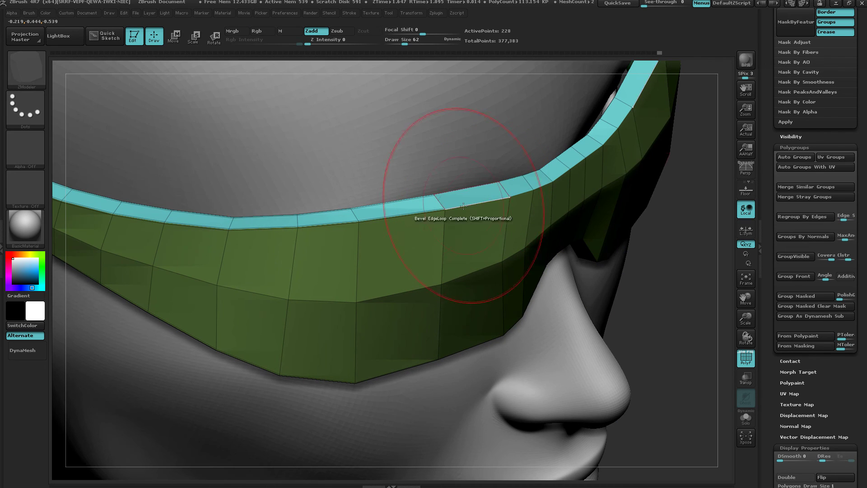
Step: Remove all creases from the eyewear mesh and crease its polygroup borders instead
{"action": "left_click_drag", "start_coordinate": [860, 130], "coordinate": [866, 252]}
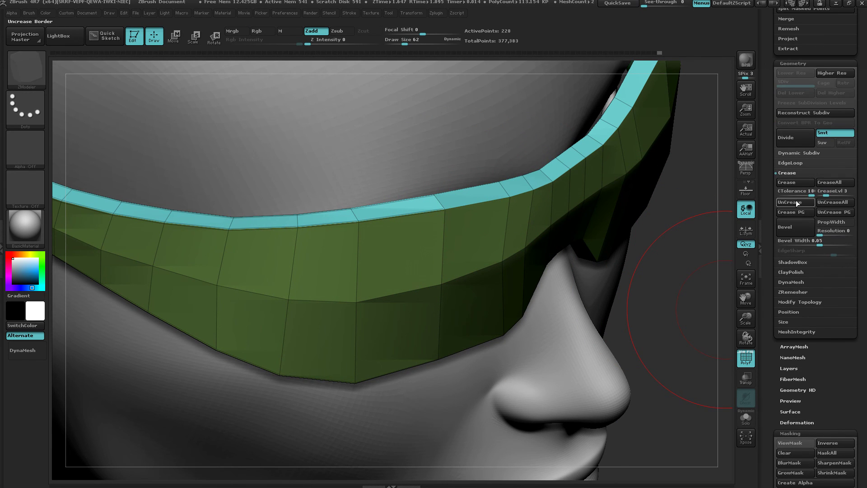
{"action": "left_click", "coordinate": [825, 203]}
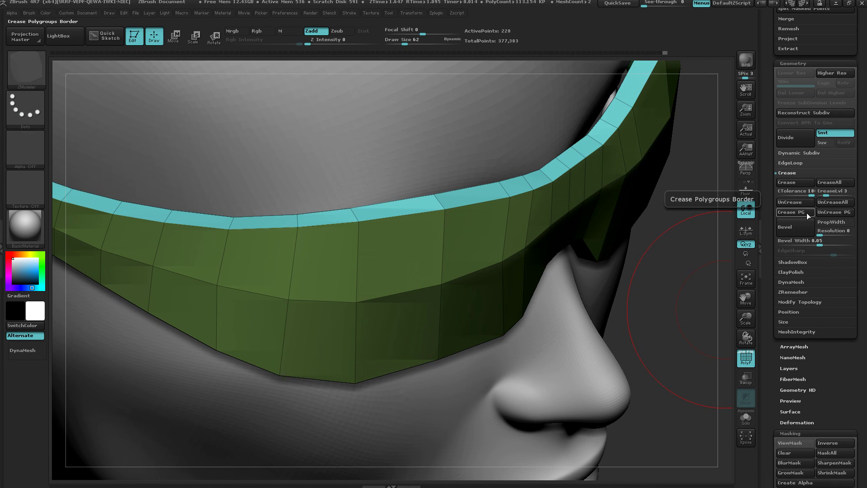
{"action": "left_click", "coordinate": [805, 212]}
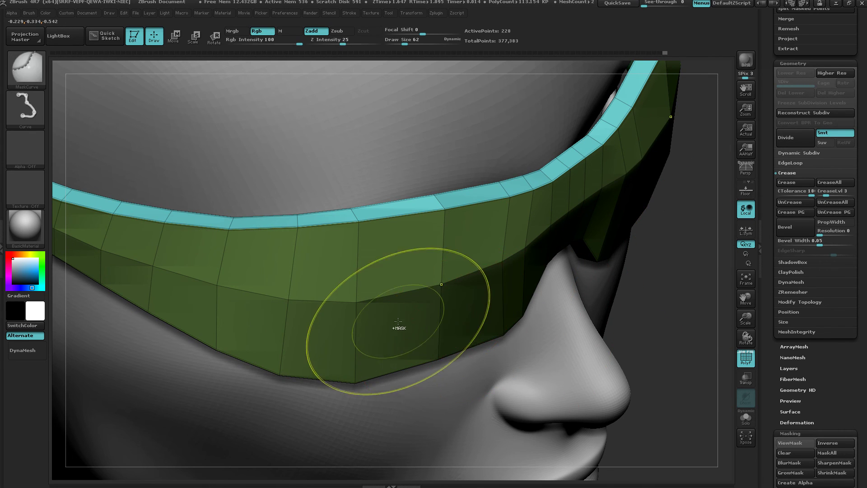
Step: Turn off the polyframe display and divide the eyewear mesh up to subdivision level 6
{"action": "right_click_drag", "start_coordinate": [399, 327], "coordinate": [319, 291]}
{"action": "left_click_drag", "start_coordinate": [319, 292], "coordinate": [384, 339]}
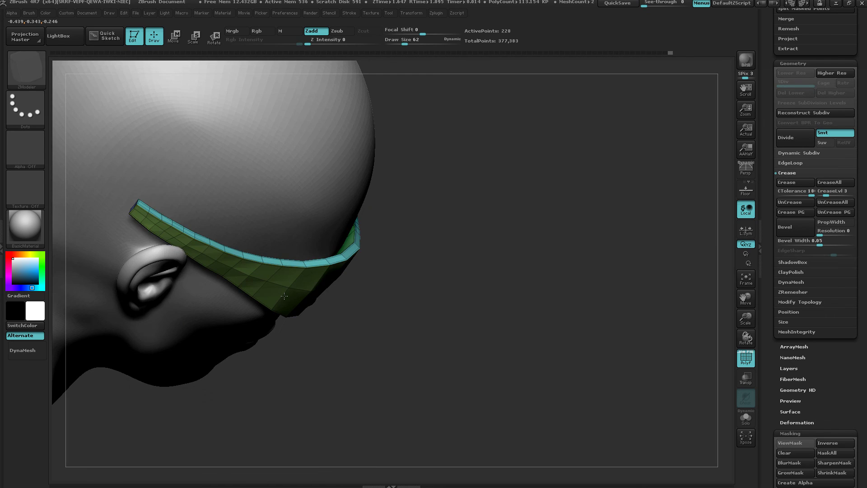
{"action": "right_click_drag", "start_coordinate": [180, 234], "coordinate": [289, 167], "text": "ctrl"}
{"action": "mouse_move", "coordinate": [526, 279]}
{"action": "right_mouse_down"}
{"action": "mouse_move", "coordinate": [507, 286]}
{"action": "mouse_move", "coordinate": [523, 307]}
{"action": "mouse_move", "coordinate": [492, 235]}
{"action": "mouse_move", "coordinate": [510, 218]}
{"action": "mouse_move", "coordinate": [540, 260]}
{"action": "mouse_move", "coordinate": [352, 209]}
{"action": "right_mouse_up"}
{"action": "key", "text": "ctrl+d"}
{"action": "key", "text": "b"}
{"action": "key", "text": "z"}
{"action": "key", "text": "m"}
{"action": "key", "text": "shift+f"}
{"action": "right_click_drag", "start_coordinate": [625, 302], "coordinate": [600, 253]}
{"action": "right_click_drag", "start_coordinate": [564, 361], "coordinate": [541, 286], "text": "ctrl"}
{"action": "key", "text": "ctrl+d"}
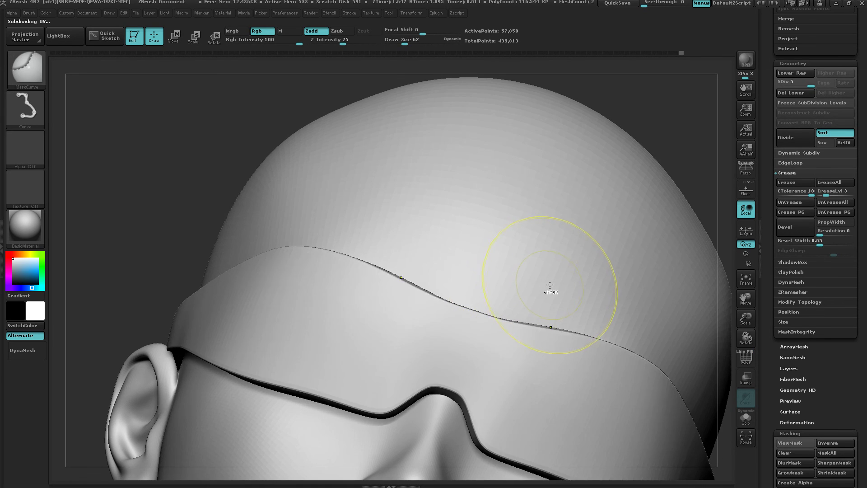
{"action": "key", "text": "ctrl+d"}
{"action": "mouse_move", "coordinate": [429, 284]}
{"action": "right_mouse_down"}
{"action": "mouse_move", "coordinate": [496, 323]}
{"action": "mouse_move", "coordinate": [432, 324]}
{"action": "mouse_move", "coordinate": [443, 269]}
{"action": "mouse_move", "coordinate": [438, 331]}
{"action": "right_mouse_up"}
{"action": "key", "text": "f"}
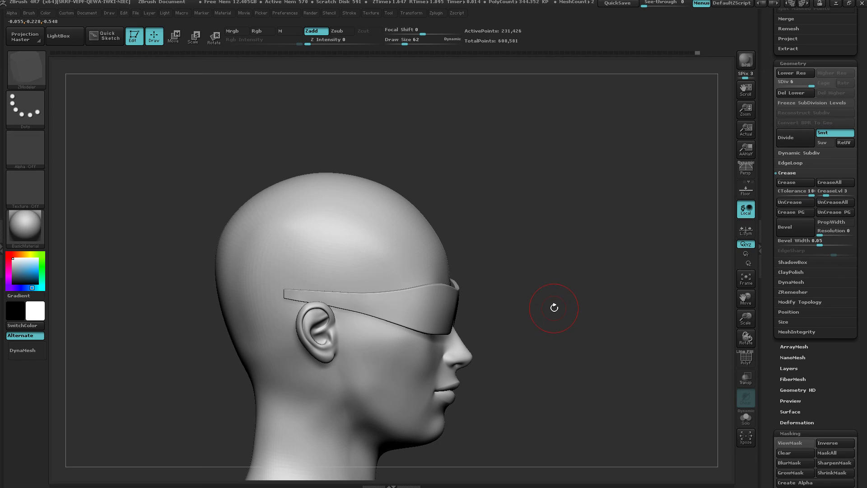
{"action": "right_click_drag", "start_coordinate": [554, 306], "coordinate": [567, 311]}
{"action": "key", "text": "alt+Tab"}
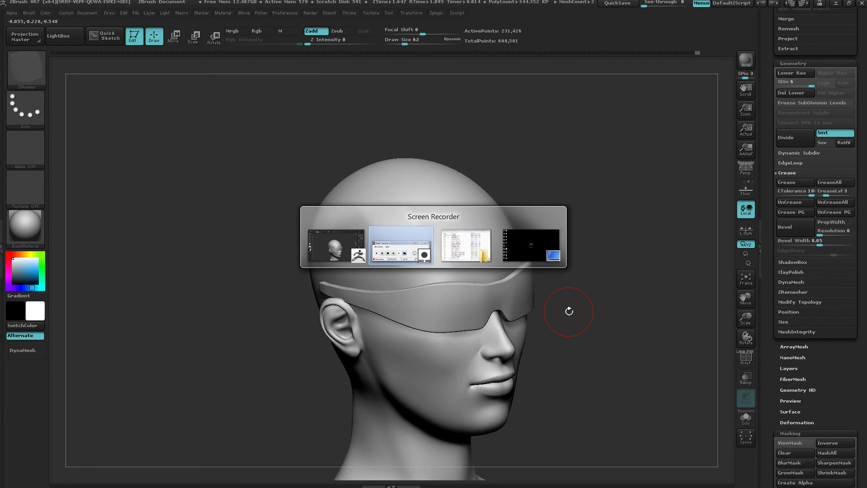